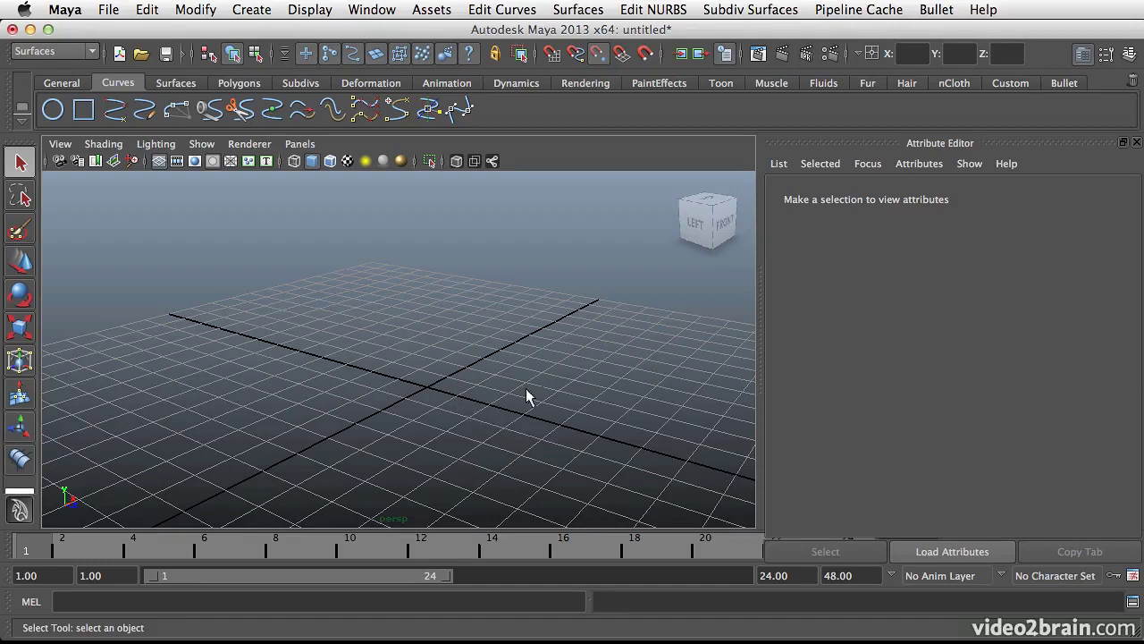
Step: Hide the Attribute Editor so the perspective viewport takes up the full width
alt+drag(527, 396, 401, 384)
mouse_move(521, 383)
alt+mouse_down()
mouse_move(470, 388)
mouse_move(549, 373)
mouse_move(541, 377)
alt+mouse_up()
click(1088, 52)
alt+drag(411, 349, 560, 339)
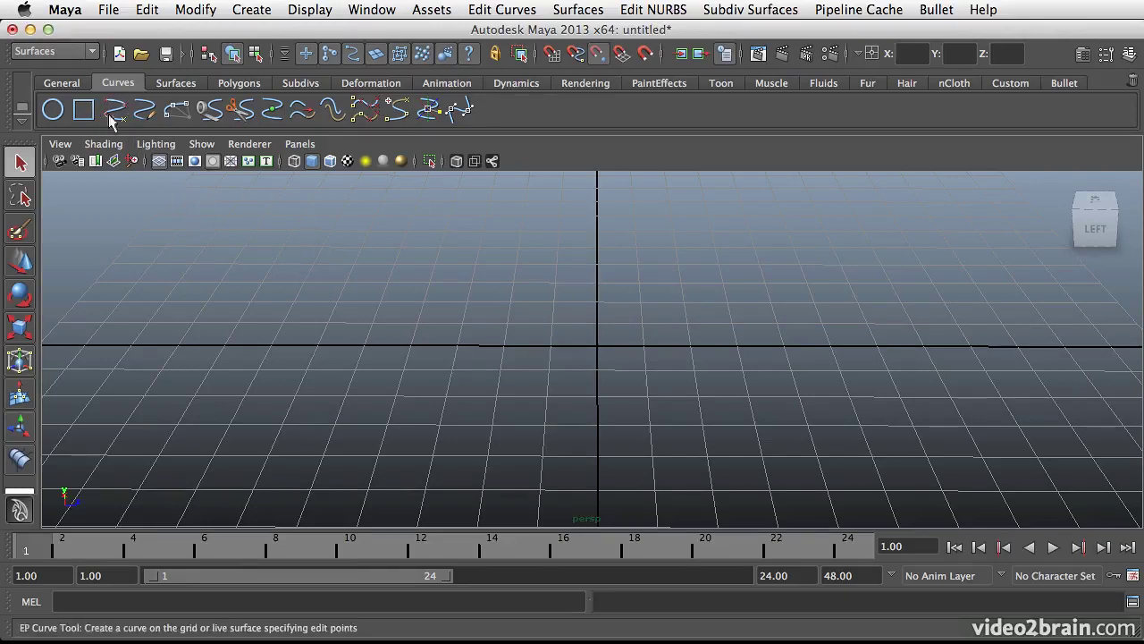
click(190, 84)
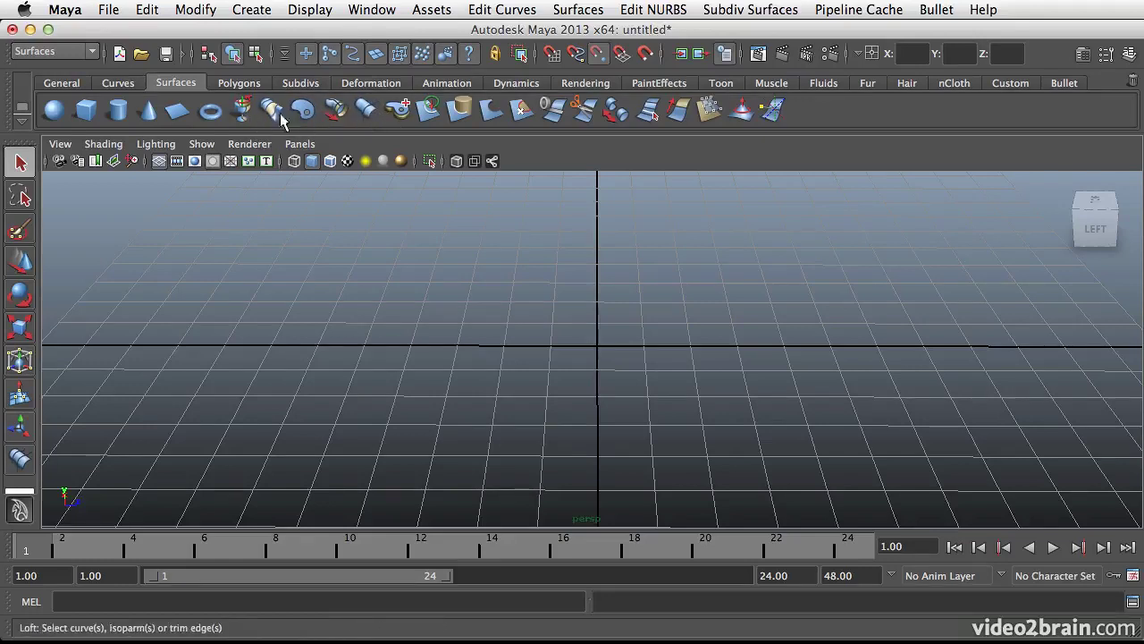
click(117, 83)
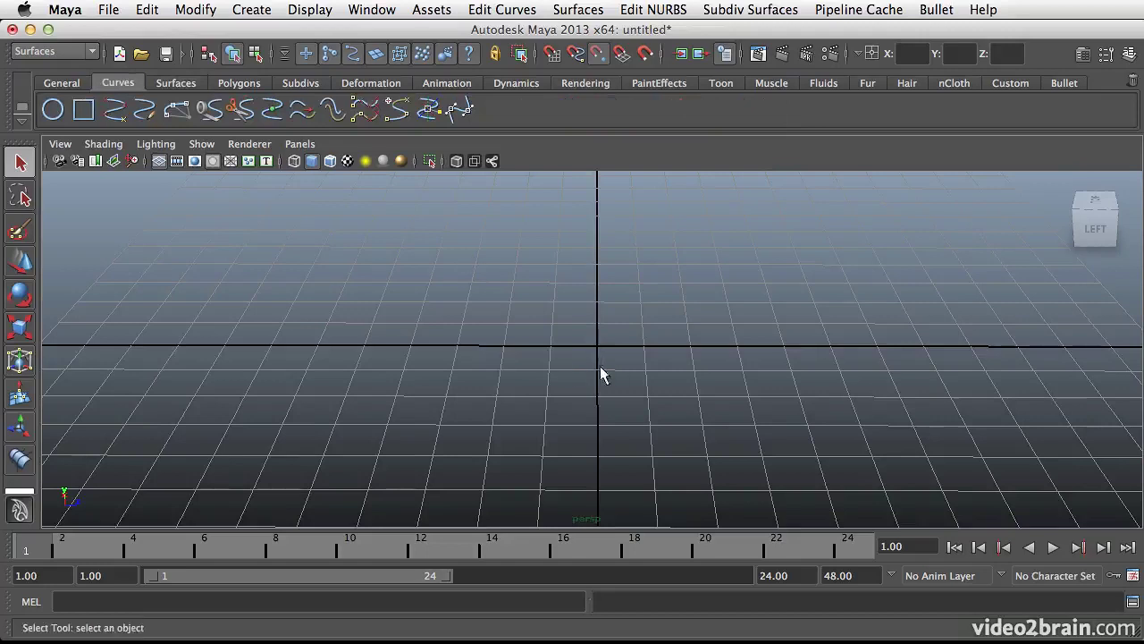
alt+drag(600, 366, 559, 347)
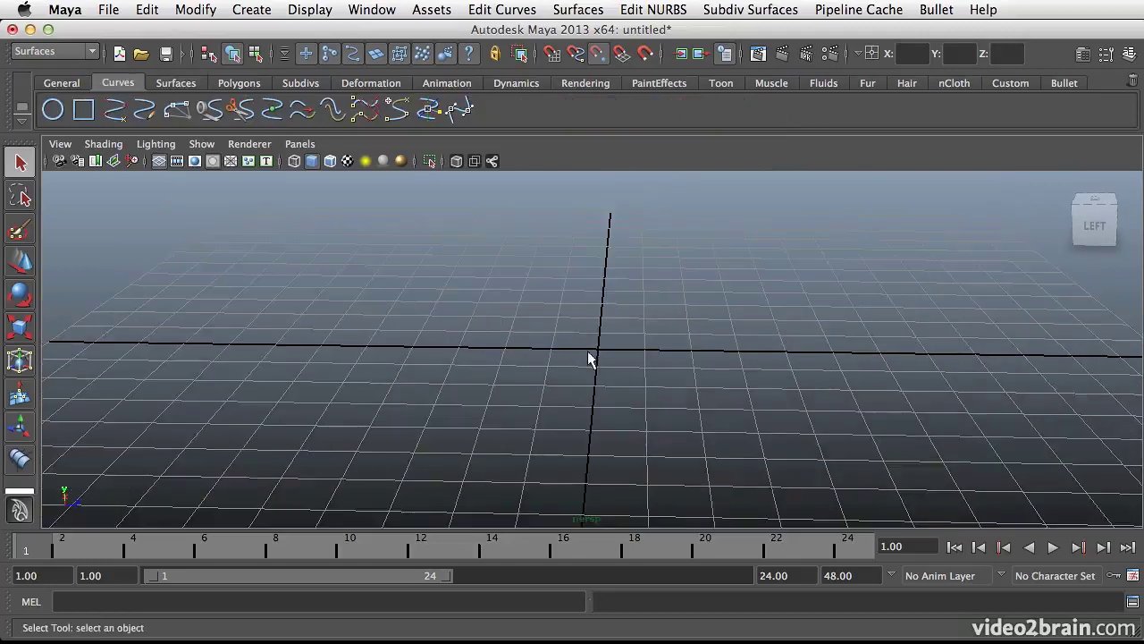
Step: Start an EP curve in the front view with three edit points beside the vertical axis, from the ground line to about 3.3 cm high
key(space)
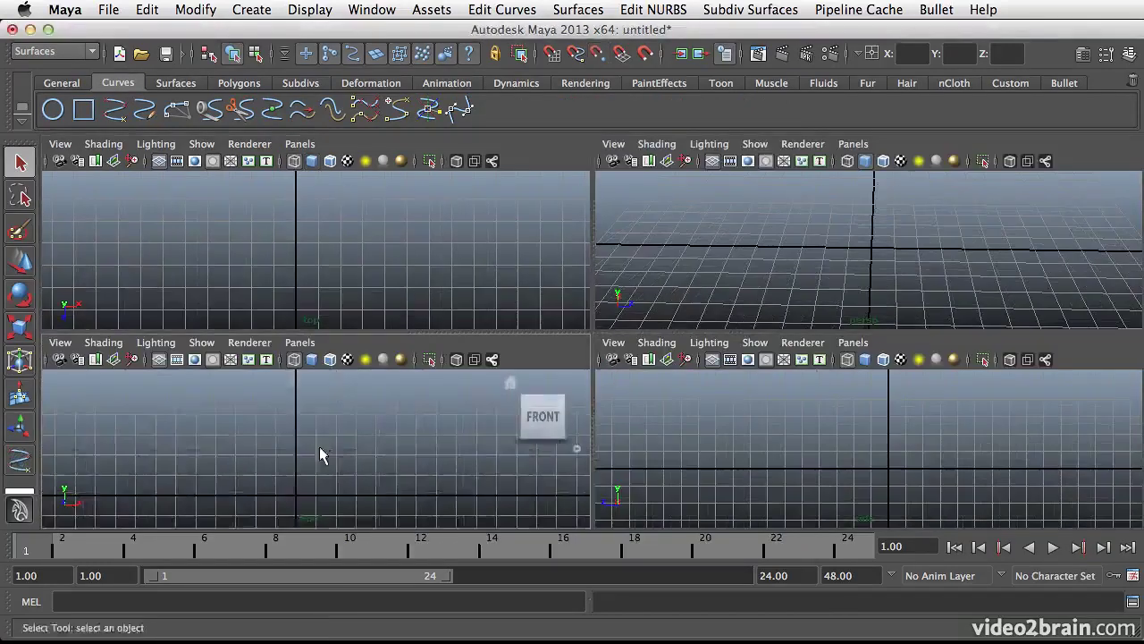
click(115, 109)
key(space)
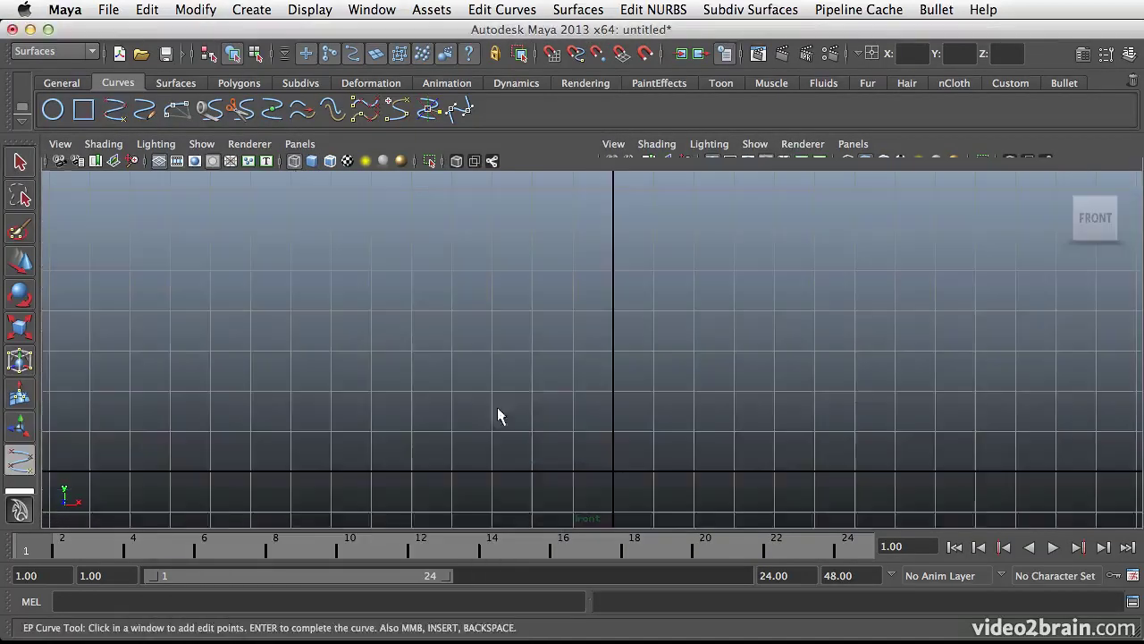
click(543, 474)
click(579, 407)
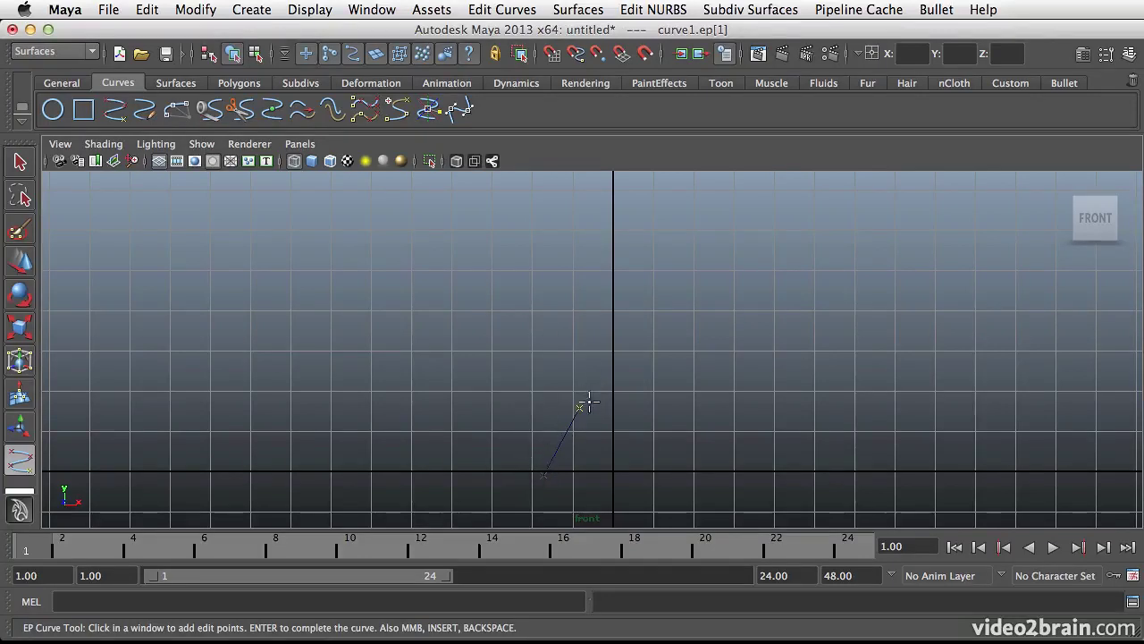
click(549, 337)
mouse_move(548, 337)
mouse_down()
mouse_move(536, 333)
mouse_move(532, 353)
mouse_move(514, 359)
mouse_move(568, 322)
mouse_move(561, 299)
mouse_move(547, 337)
mouse_up()
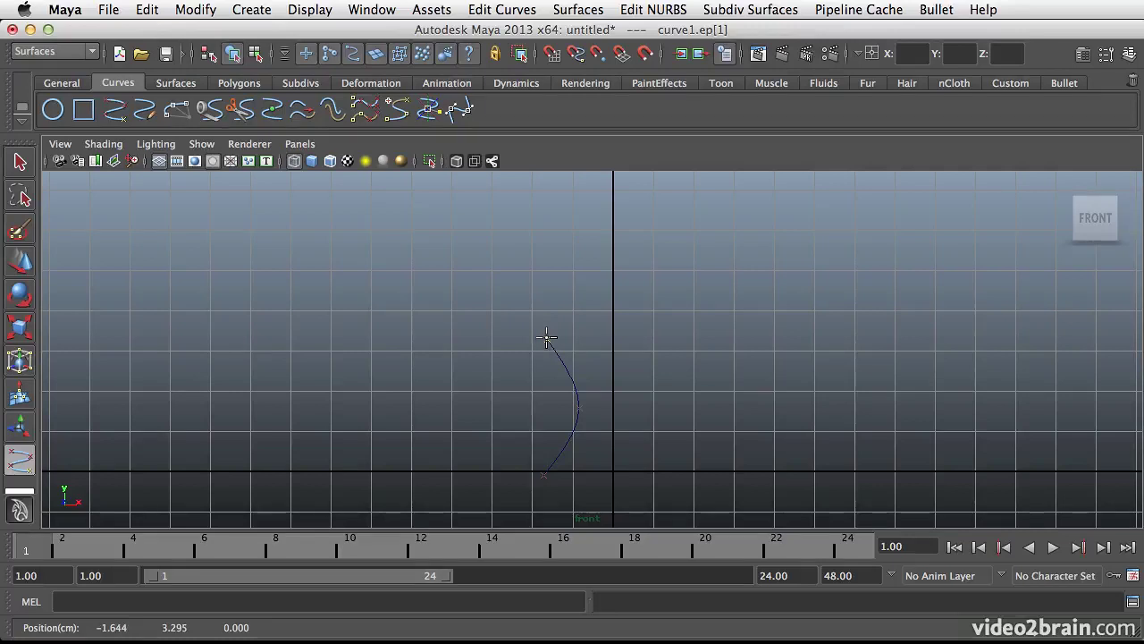
drag(547, 338, 547, 338)
Step: Add two more edit points above to finish the S-shaped vase profile with a wide belly and narrower rim
drag(466, 223, 474, 211)
alt+middle_drag(544, 258, 543, 359)
drag(542, 220, 535, 198)
alt+middle_drag(535, 198, 524, 312)
alt+middle_drag(614, 333, 552, 234)
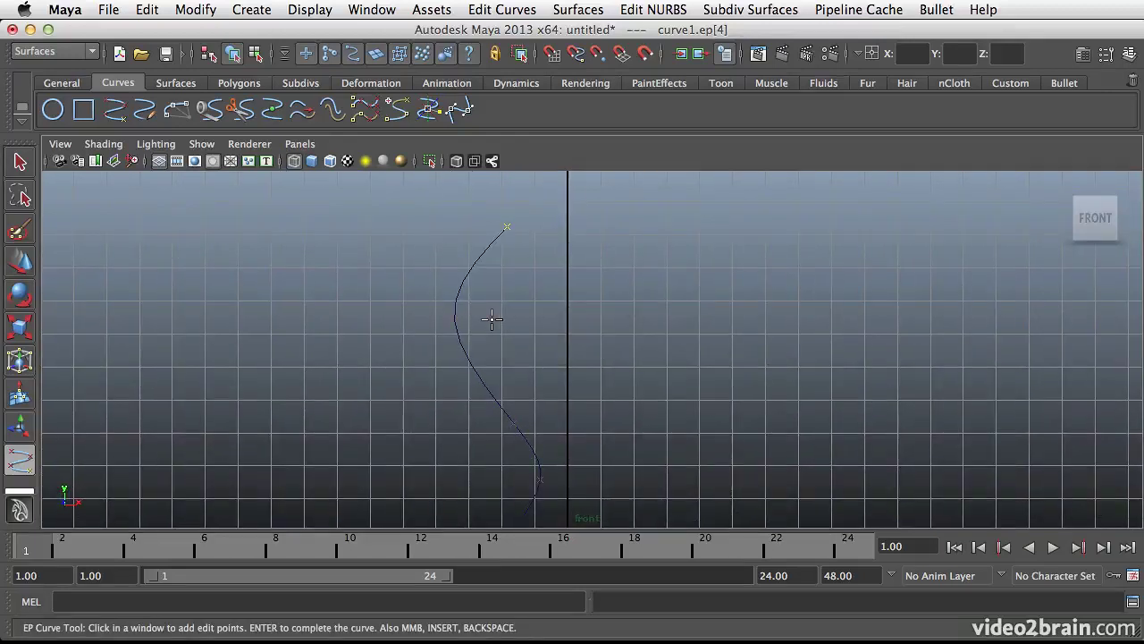
key(q)
alt+middle_drag(492, 318, 473, 409)
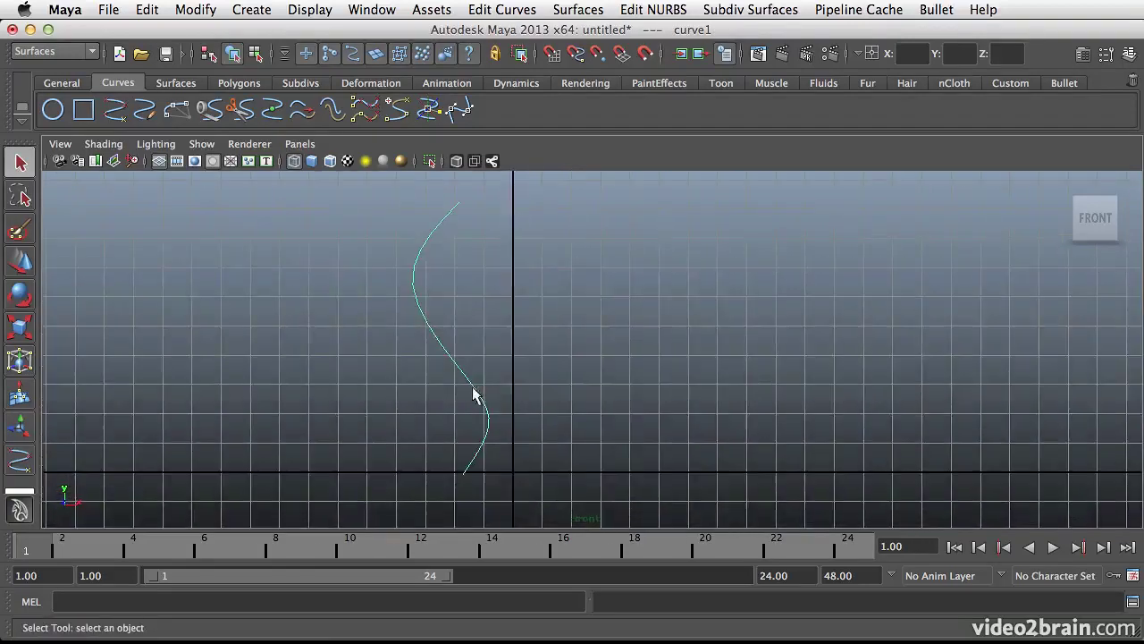
Step: Display the profile curve's edit points, select the one at the upper bulge, and return to object selection
right_drag(474, 396, 474, 405)
drag(378, 280, 474, 282)
key(w)
key(q)
click(572, 251)
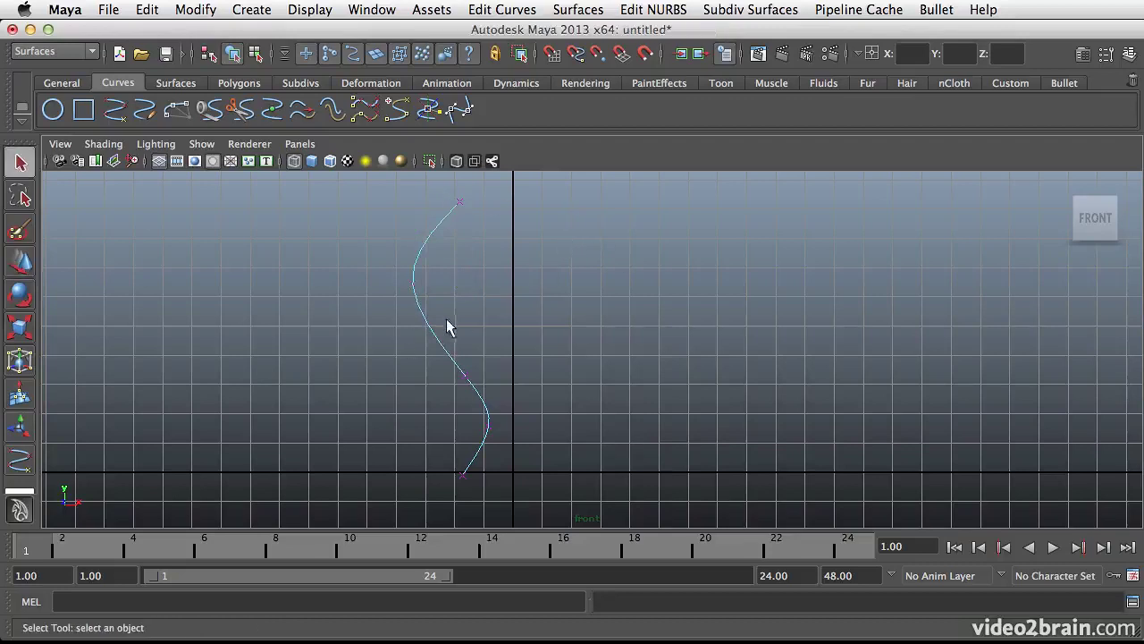
right_drag(436, 340, 503, 320)
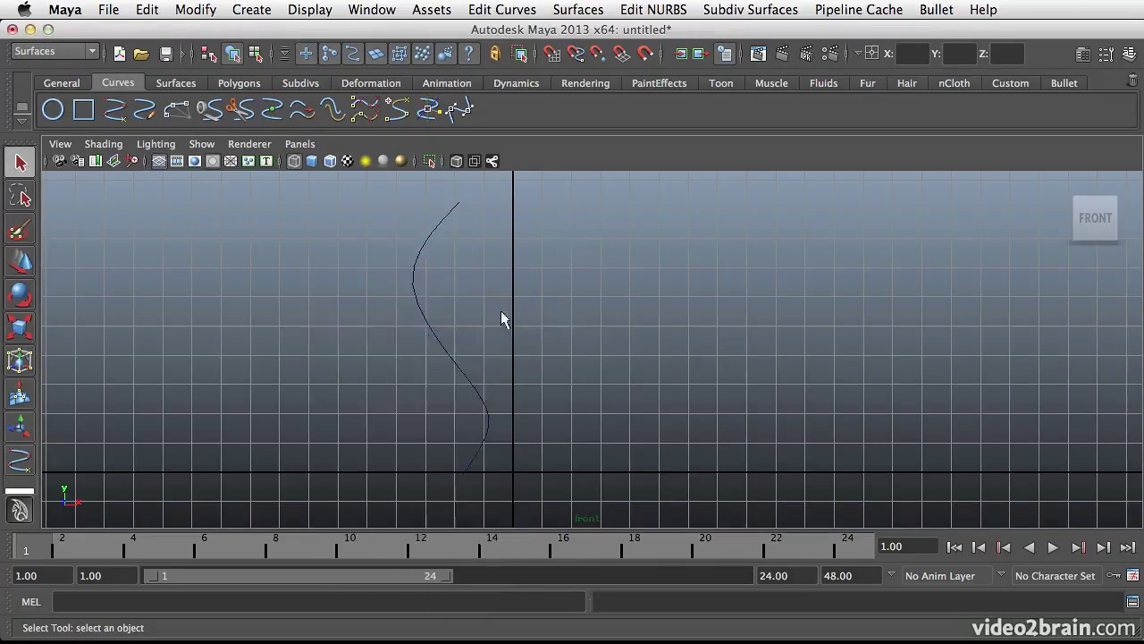
Step: Revolve the profile curve in the perspective view with the existing Revolve settings
key(space)
key(space)
alt+drag(759, 307, 674, 328)
alt+right_drag(674, 336, 518, 414)
alt+drag(518, 413, 477, 322)
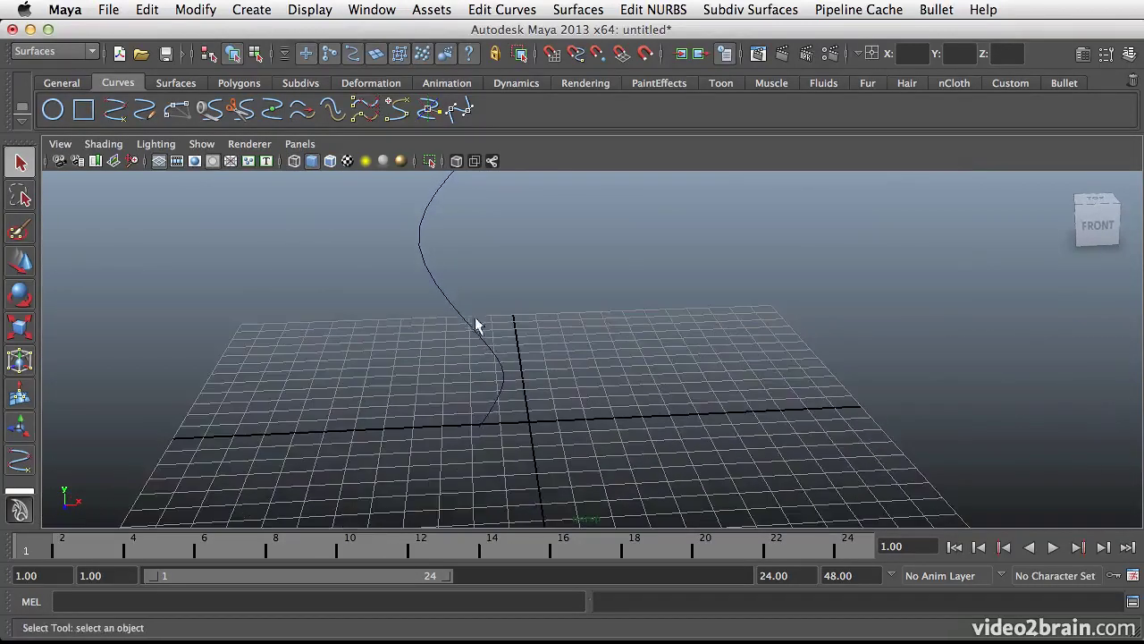
click(470, 333)
alt+right_drag(473, 327, 447, 331)
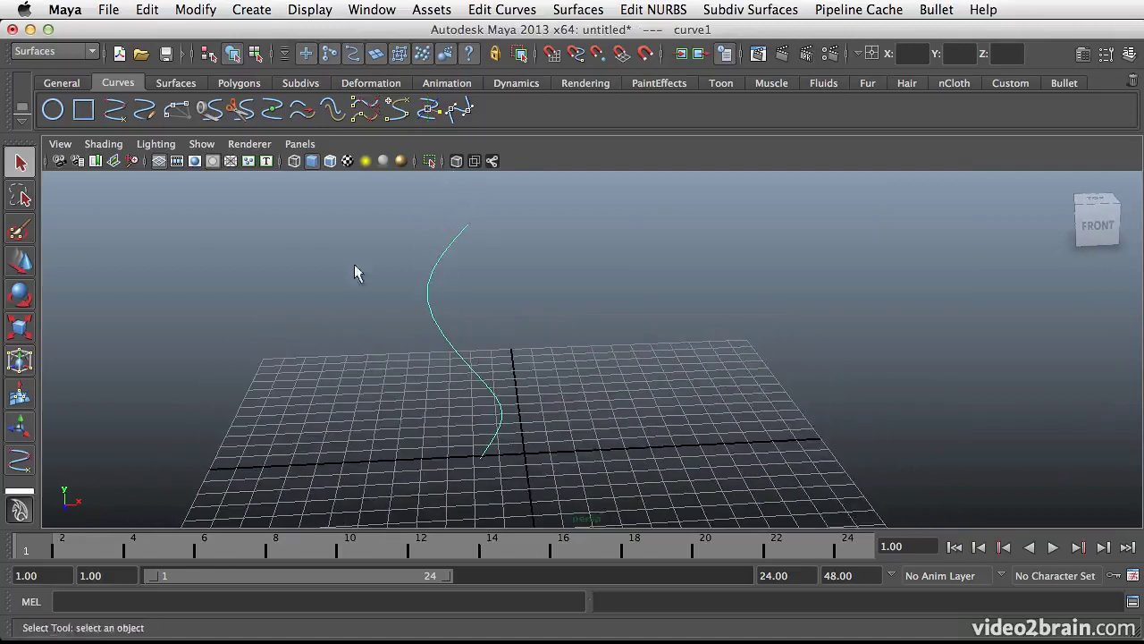
click(167, 84)
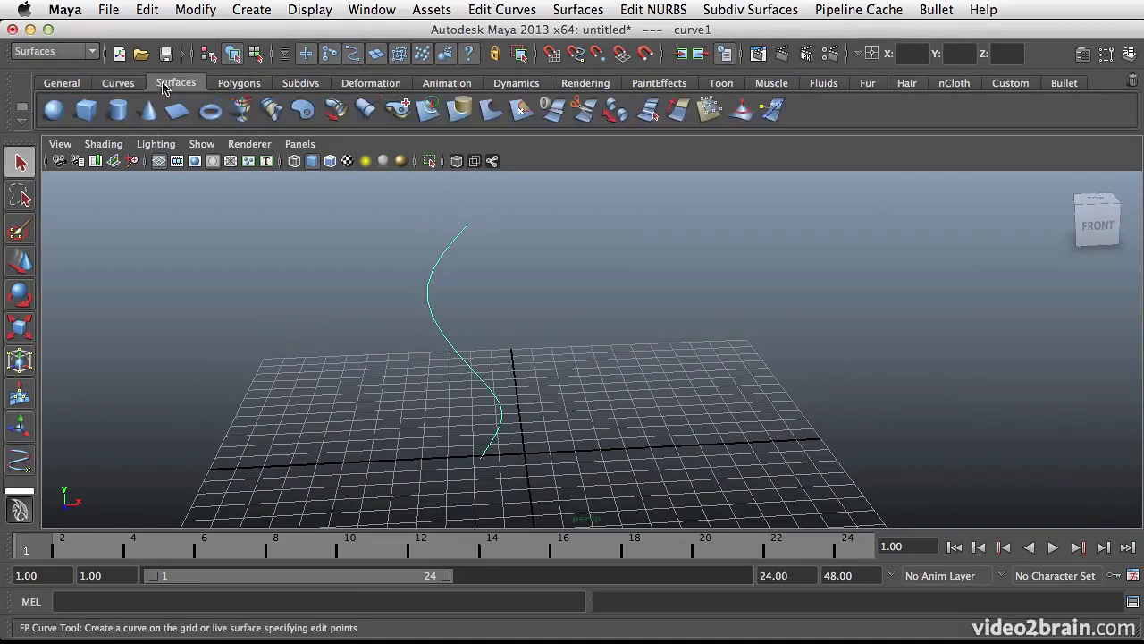
click(239, 112)
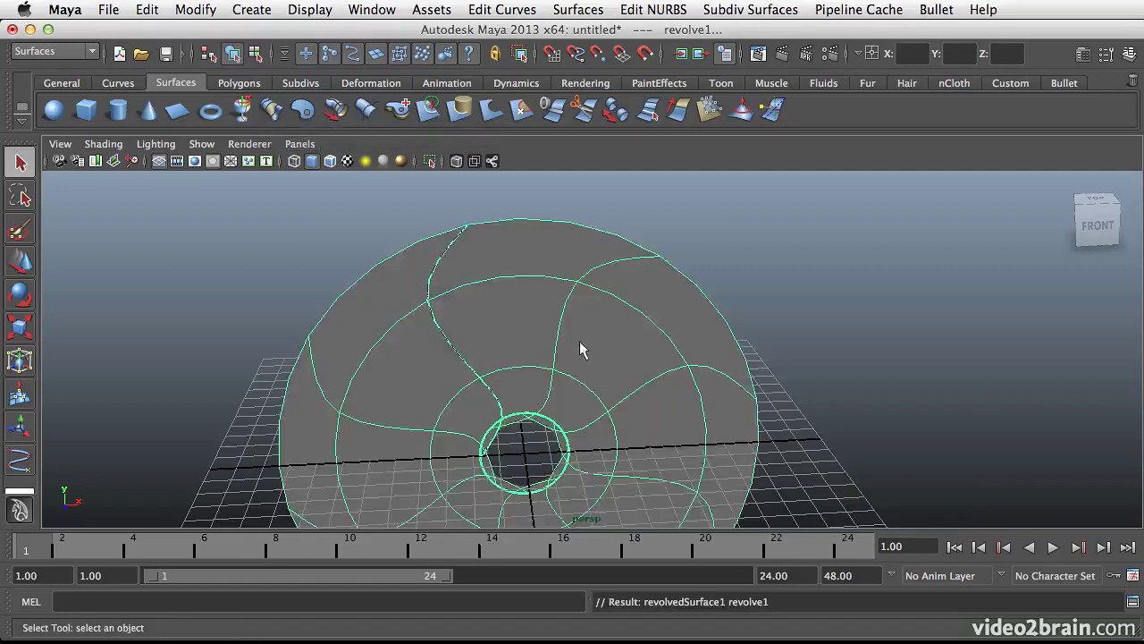
alt+drag(509, 384, 527, 367)
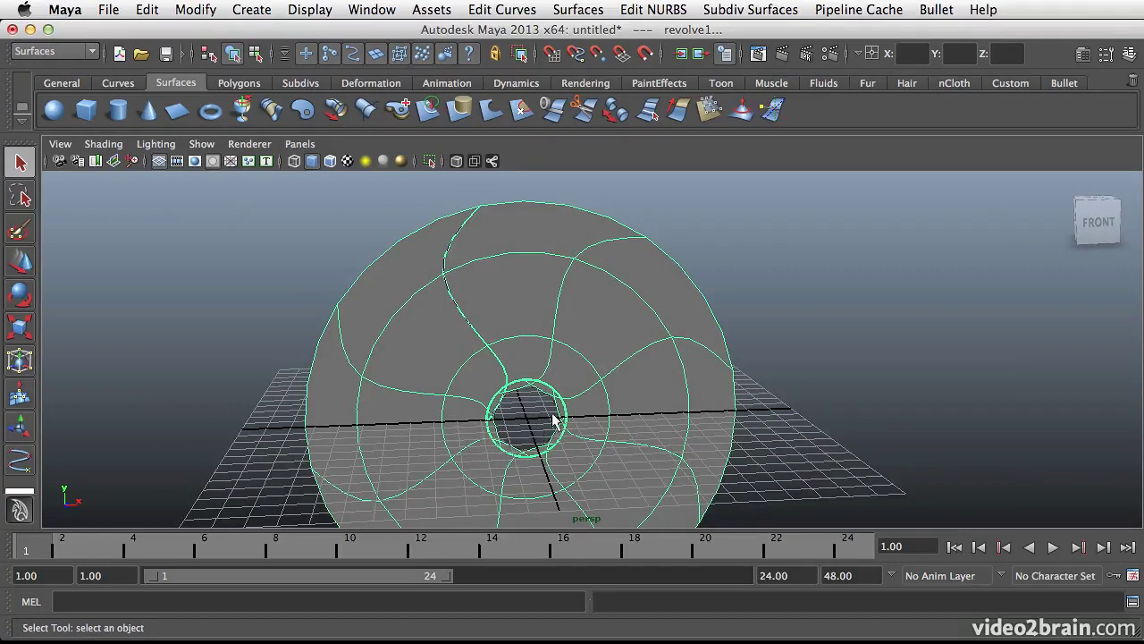
Step: Delete the disc-shaped revolved surface, keeping the profile curve
alt+drag(572, 406, 531, 242)
key(Delete)
alt+drag(533, 360, 551, 383)
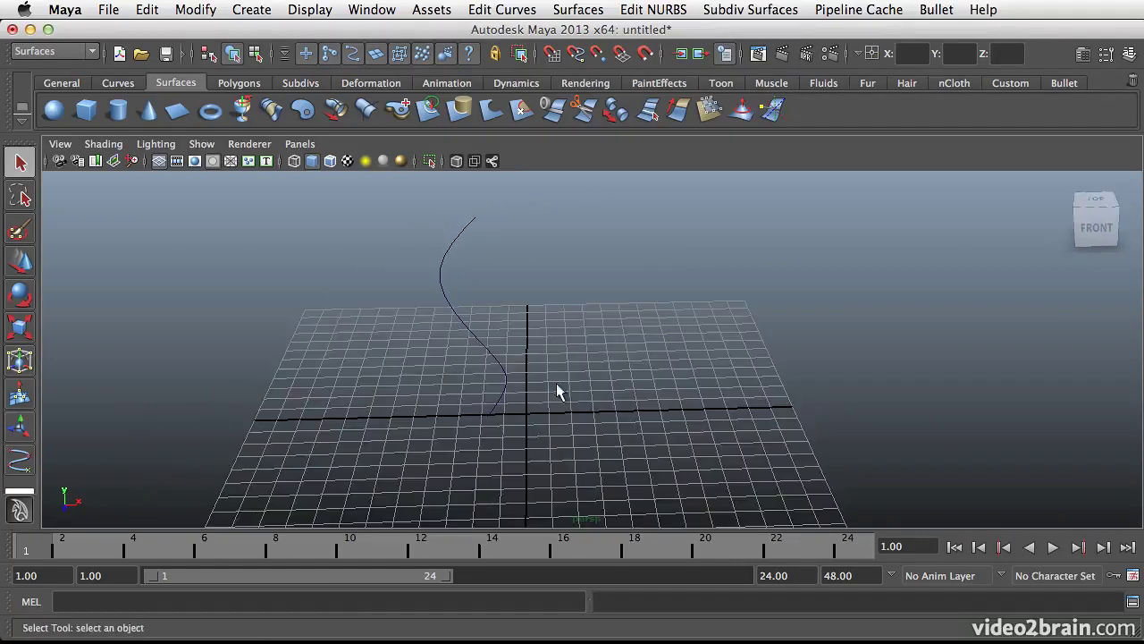
alt+drag(515, 217, 493, 350)
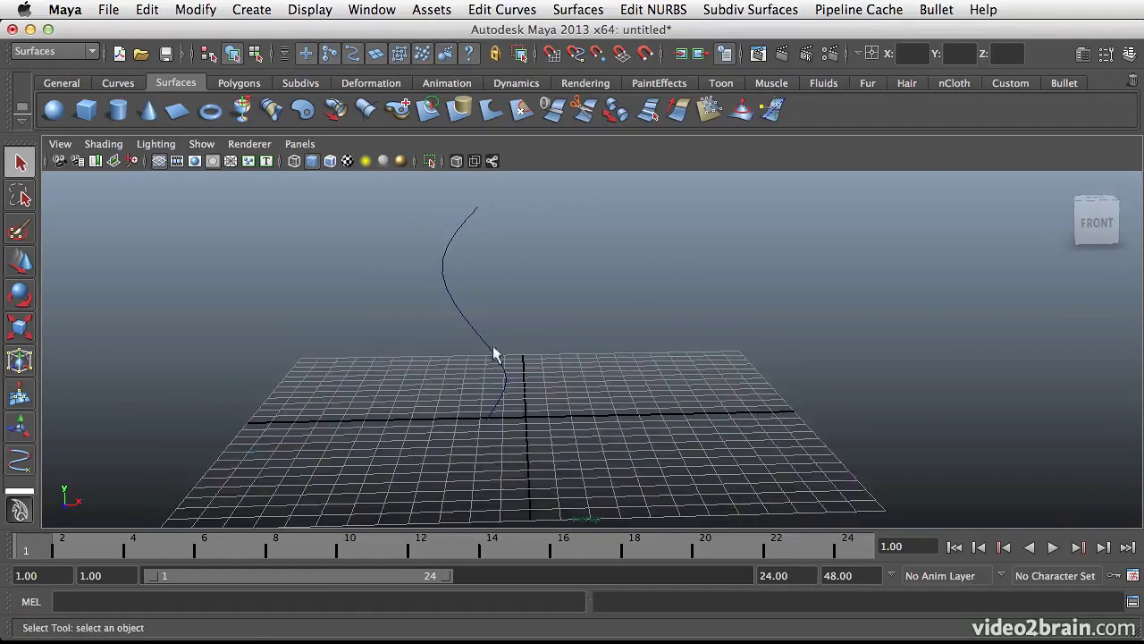
Step: Revolve the profile curve through 360 degrees with the Y axis preset, 8 segments and NURBS output to form a vase
double_click(242, 119)
drag(321, 132, 934, 137)
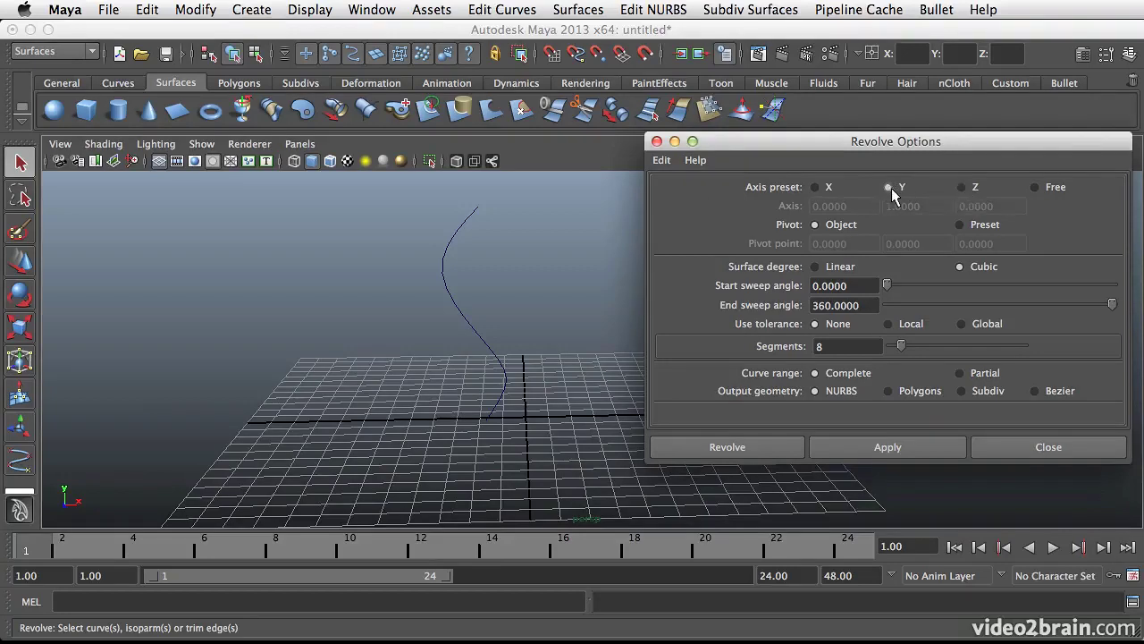
click(455, 237)
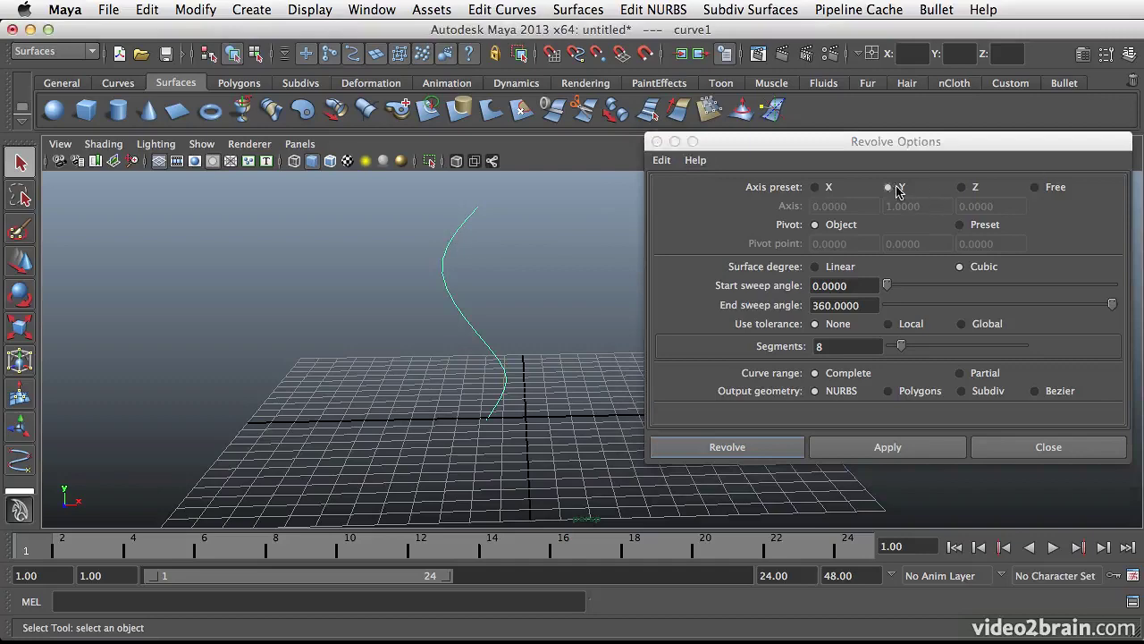
click(727, 447)
alt+drag(567, 301, 581, 340)
alt+right_drag(429, 318, 505, 324)
alt+middle_drag(505, 323, 584, 328)
alt+drag(547, 323, 581, 312)
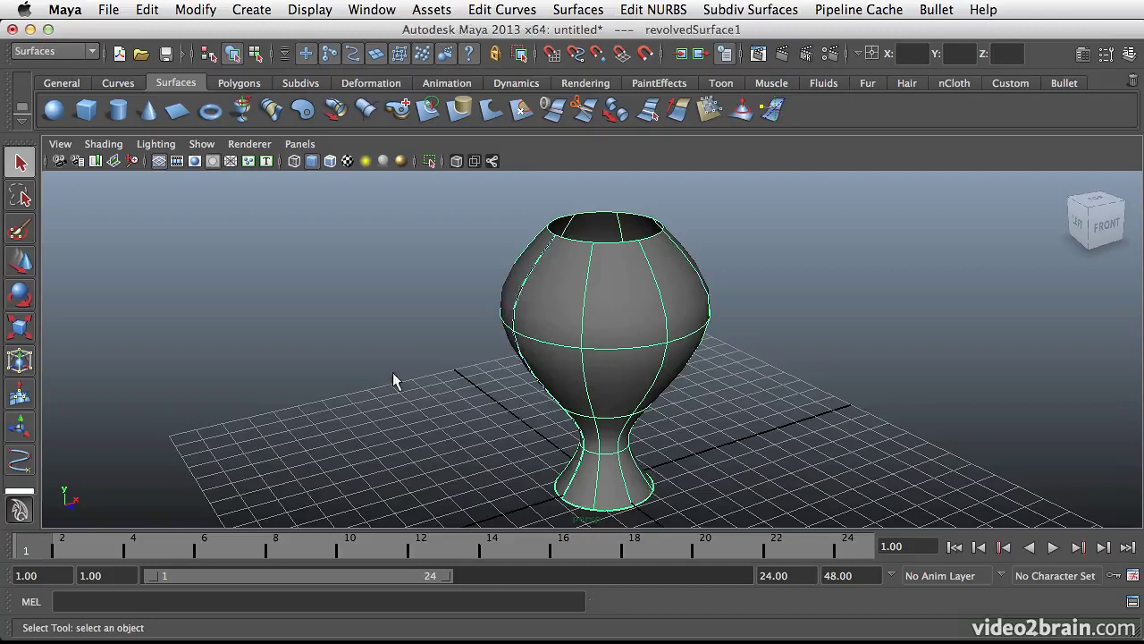
Step: Try selecting the profile curve separately from the vase surface it lies on
click(393, 378)
click(518, 295)
click(441, 306)
click(520, 289)
click(516, 291)
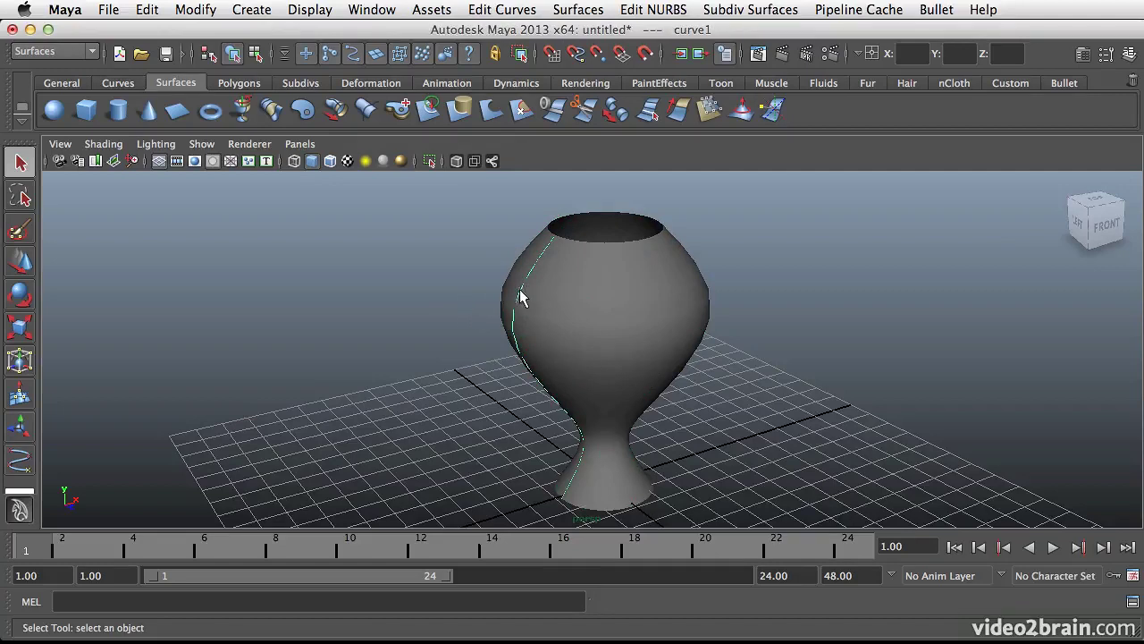
right_click(522, 297)
click(600, 303)
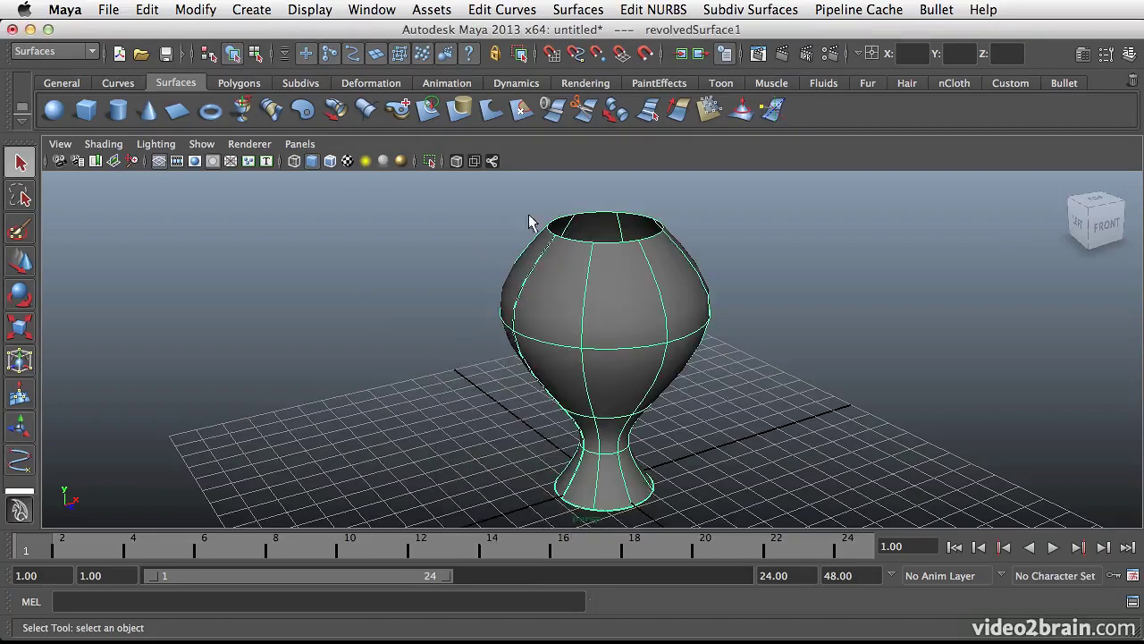
Step: Turn off selection of surface objects and select only the profile curve on the vase
alt+right_drag(450, 212, 705, 257)
alt+middle_drag(483, 239, 483, 362)
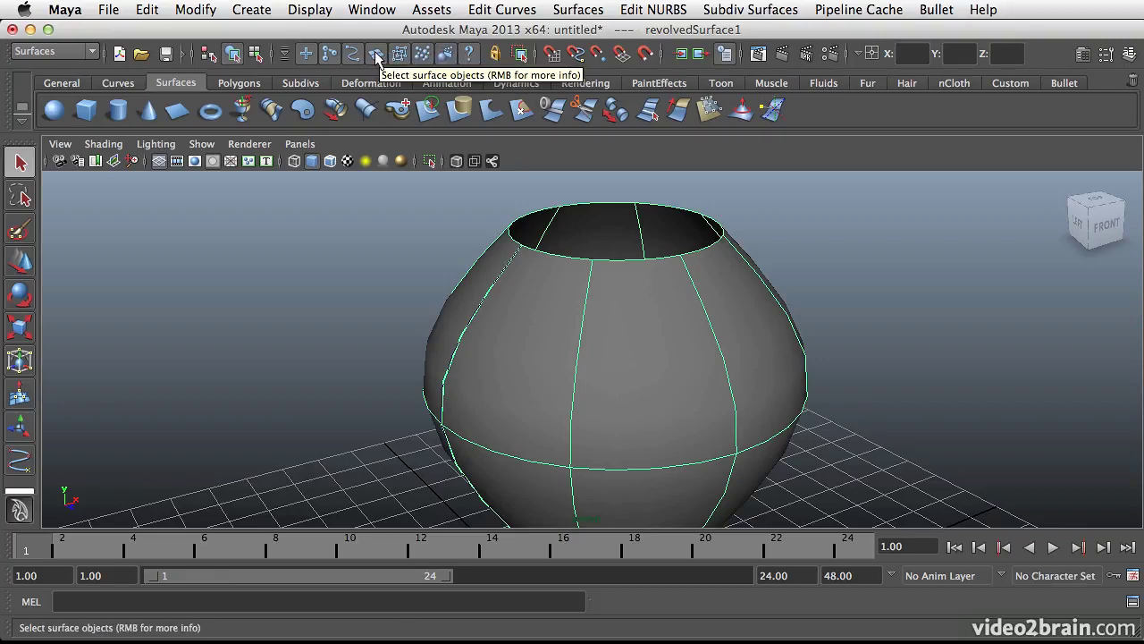
click(877, 312)
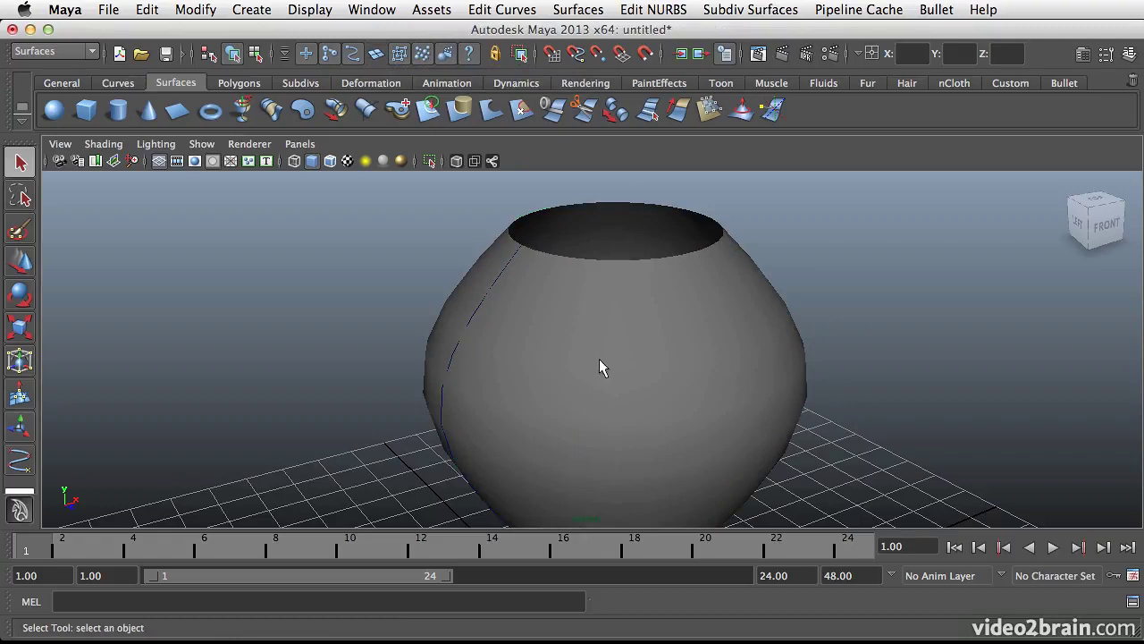
drag(435, 266, 476, 325)
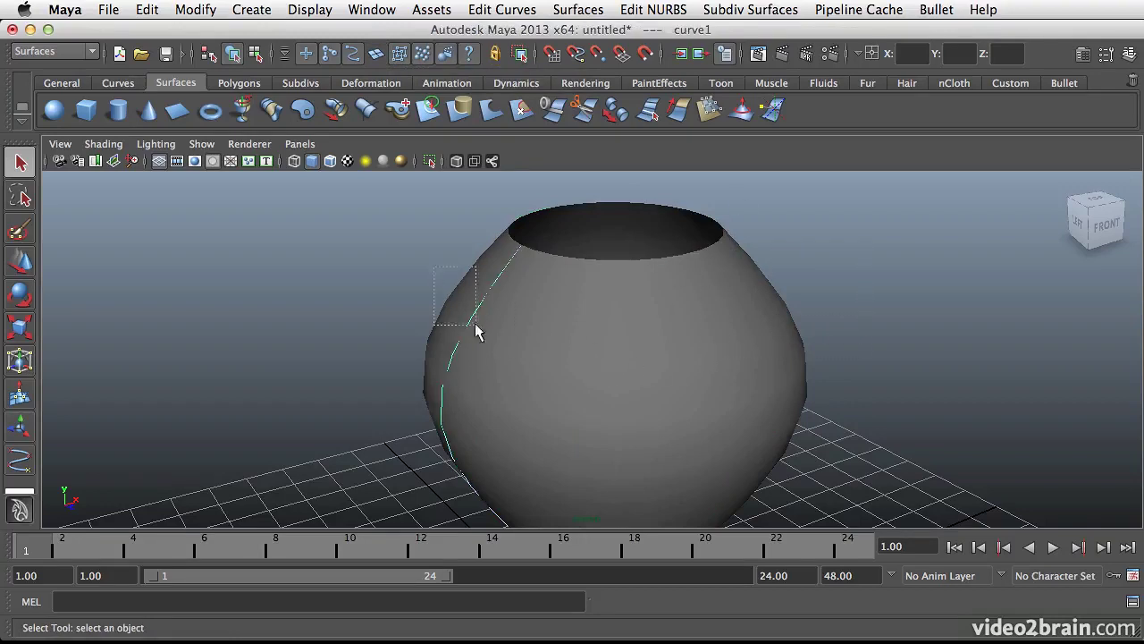
Step: Move the edit point at the vase's widest part upward and inward to give the vase a taller, slimmer body
right_click(478, 311)
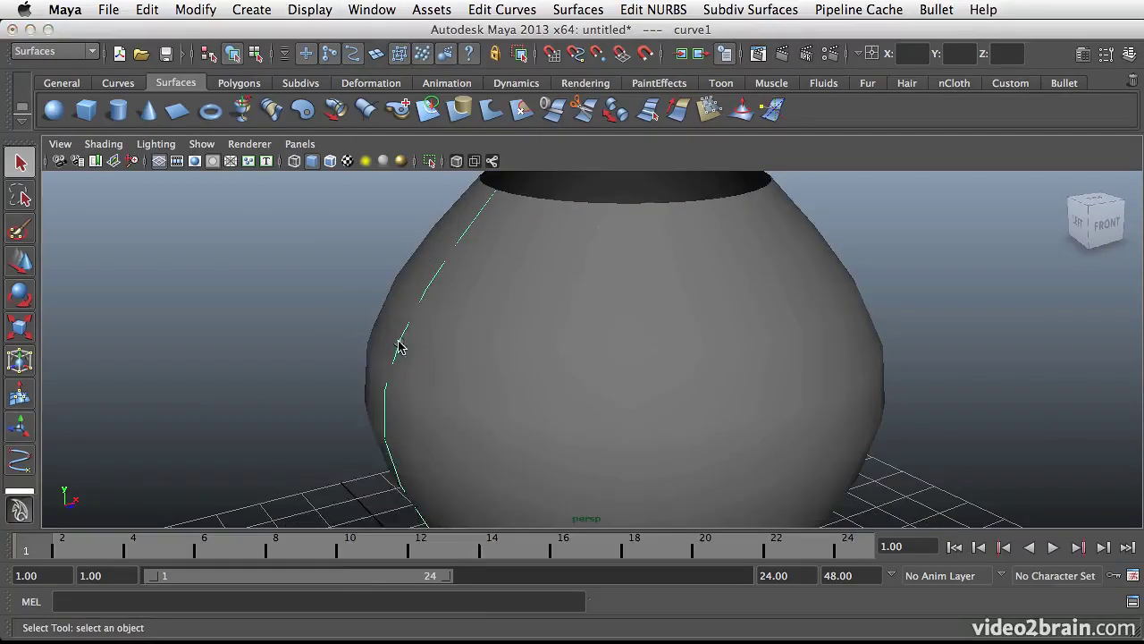
right_drag(399, 347, 396, 384)
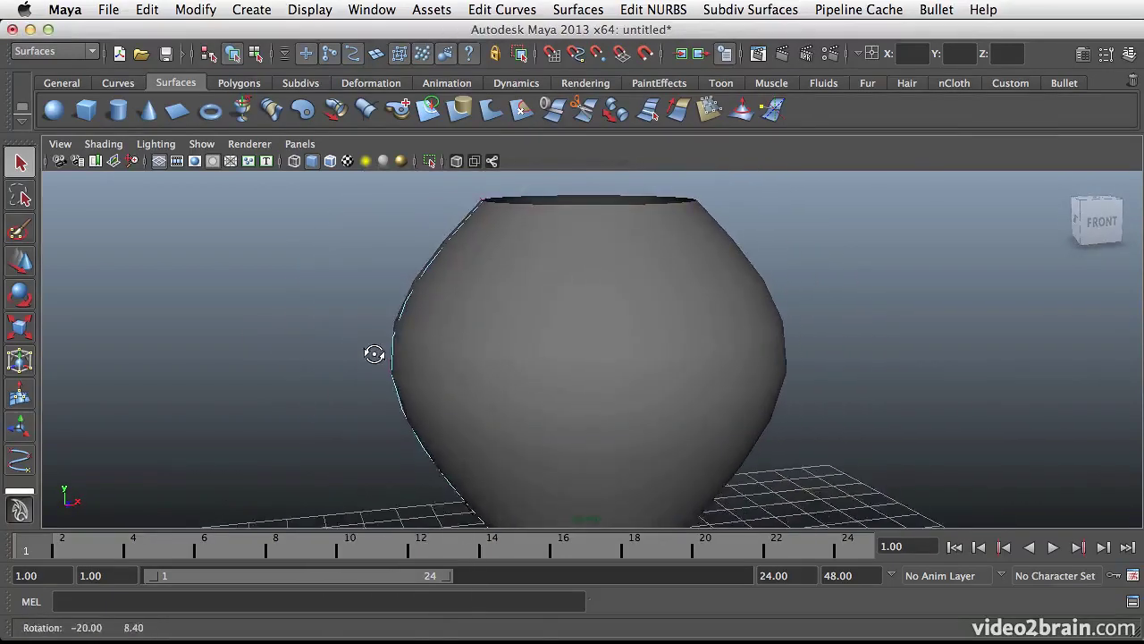
click(394, 374)
key(w)
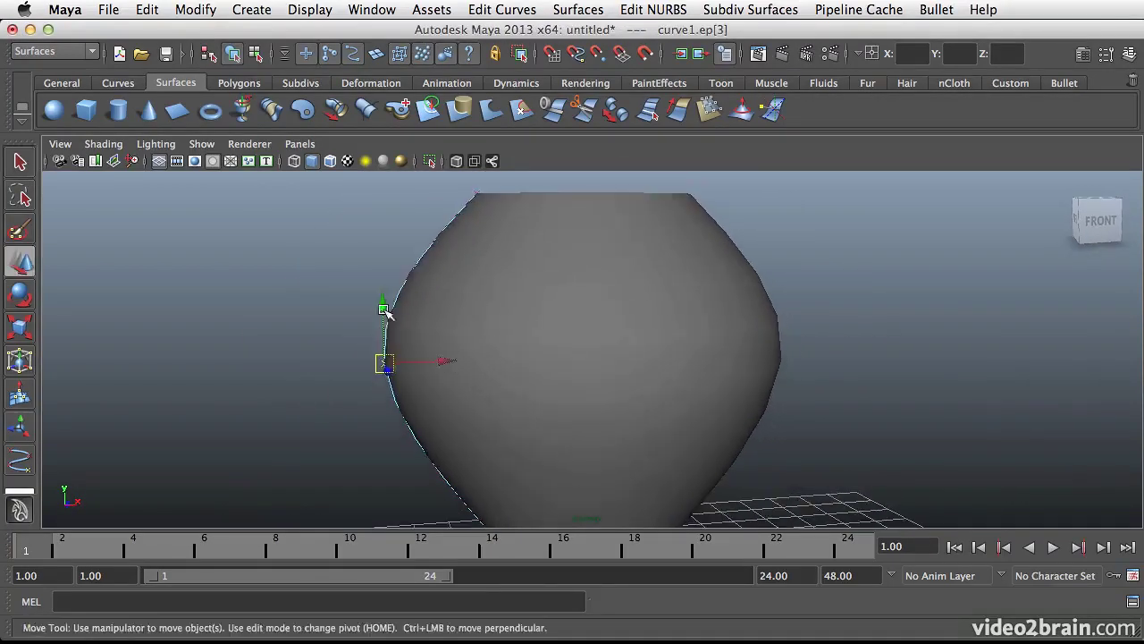
drag(382, 317, 368, 248)
alt+right_drag(638, 274, 488, 283)
mouse_move(488, 283)
alt+mouse_down()
mouse_move(591, 312)
mouse_move(474, 293)
alt+mouse_up()
drag(443, 272, 570, 380)
alt+drag(508, 356, 552, 261)
alt+drag(526, 332, 582, 286)
Step: Re-enable surface selection, delete the slim vase's construction history, and move the vase about 1.95 cm along X away from its profile curve
click(557, 265)
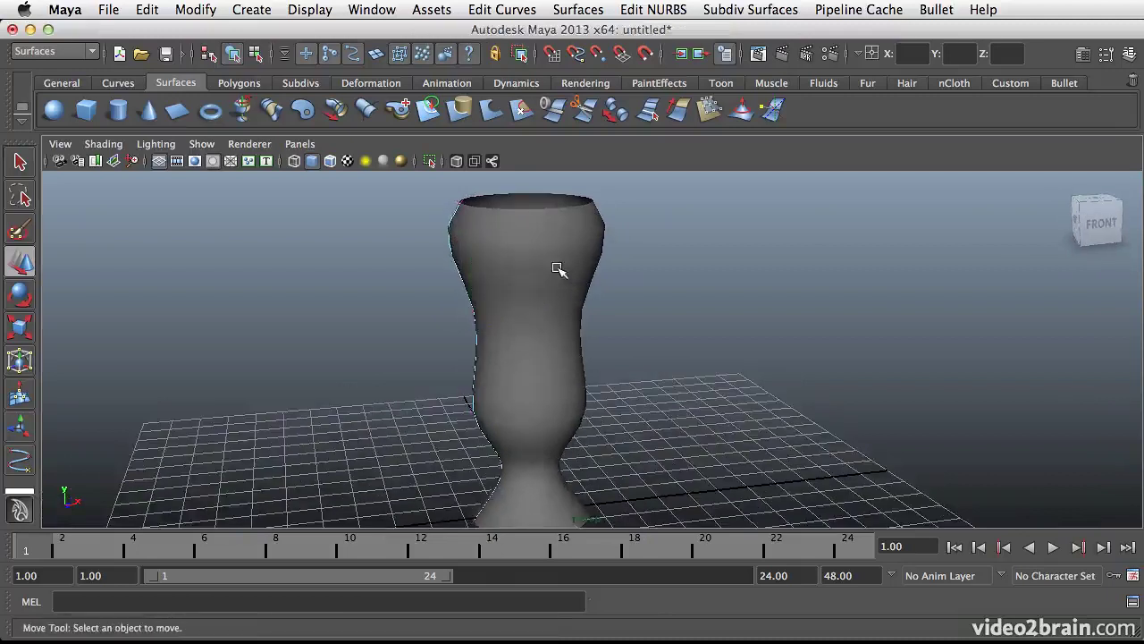
click(531, 273)
right_drag(531, 274, 580, 248)
mouse_move(528, 265)
alt+mouse_down()
mouse_move(582, 280)
mouse_move(528, 287)
alt+mouse_up()
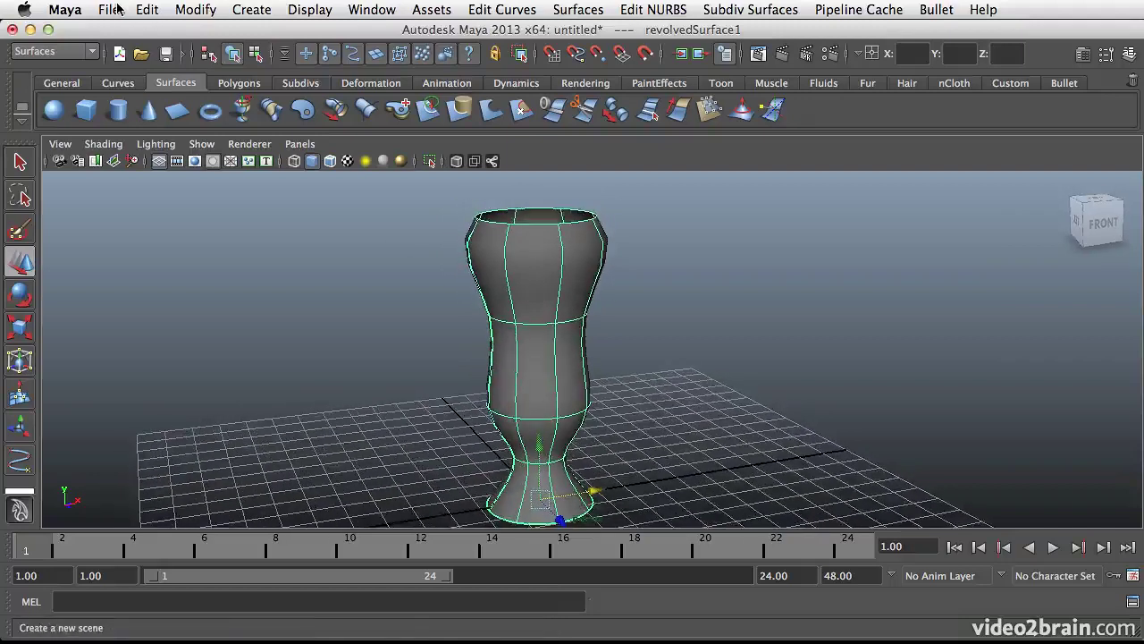
click(109, 9)
mouse_move(147, 9)
mouse_move(224, 218)
click(393, 225)
alt+drag(707, 299, 654, 471)
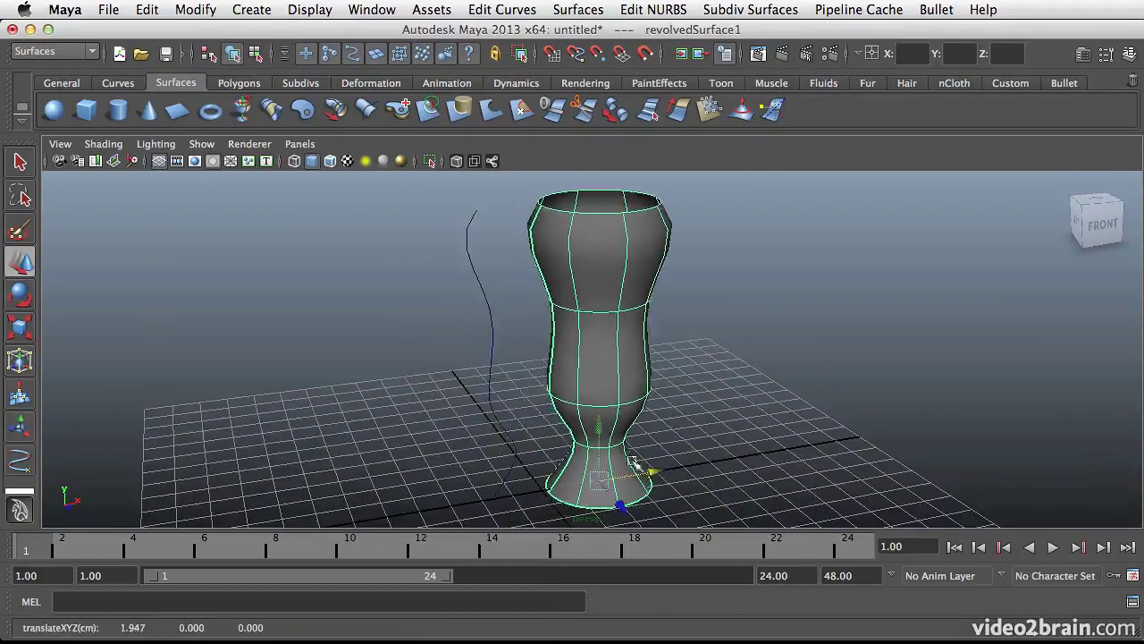
Step: Pull the profile curve's belly edit point outward to give the curve a rounder bulge
click(492, 299)
right_drag(487, 298, 494, 336)
mouse_move(479, 301)
mouse_down()
mouse_move(505, 333)
mouse_move(424, 322)
mouse_move(503, 312)
mouse_move(485, 318)
mouse_up()
Step: Move the slim vase farther along X and revolve the reshaped profile curve around Y into a second vase
click(640, 396)
drag(664, 481, 854, 463)
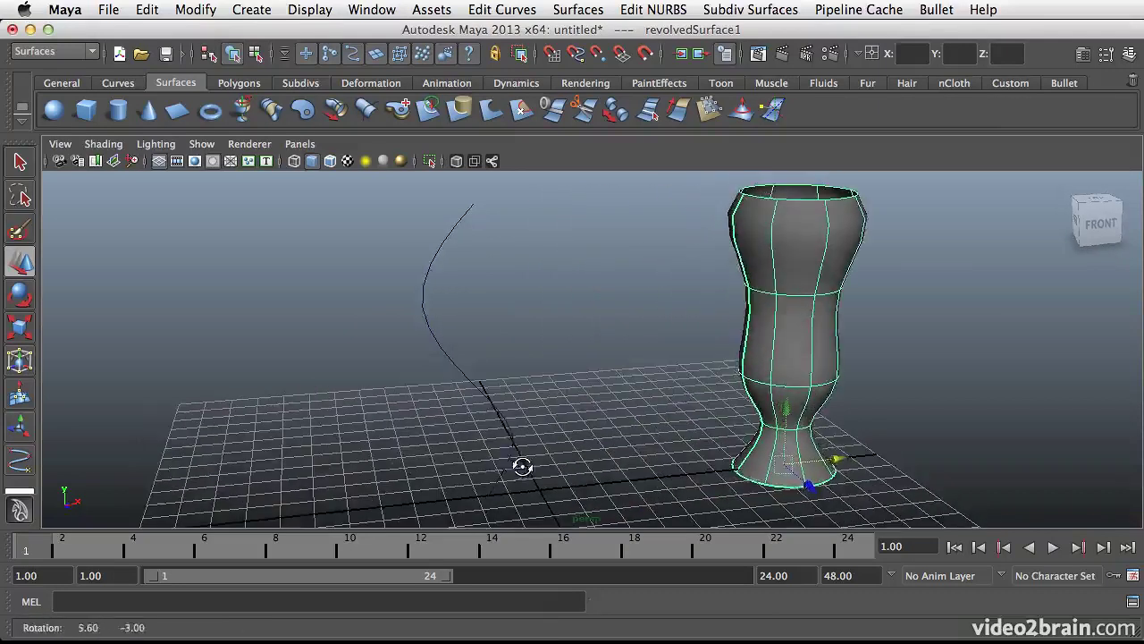
click(487, 405)
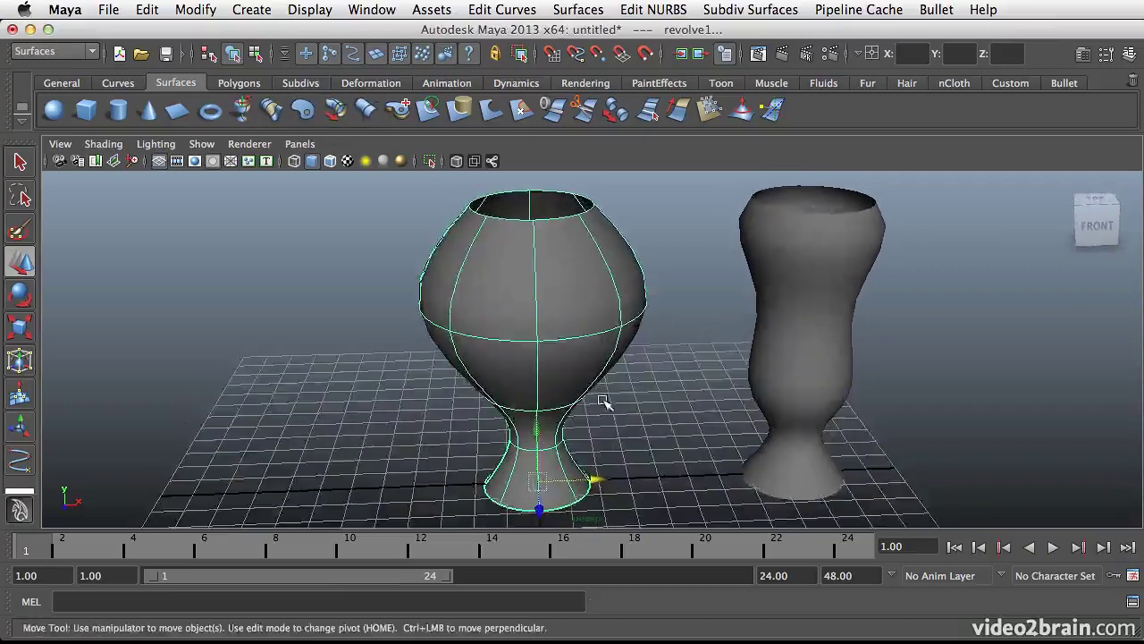
Step: Move the round vase along negative X away from its profile curve and display the curve's edit points
drag(595, 486, 318, 487)
scroll(485, 383, down, 2)
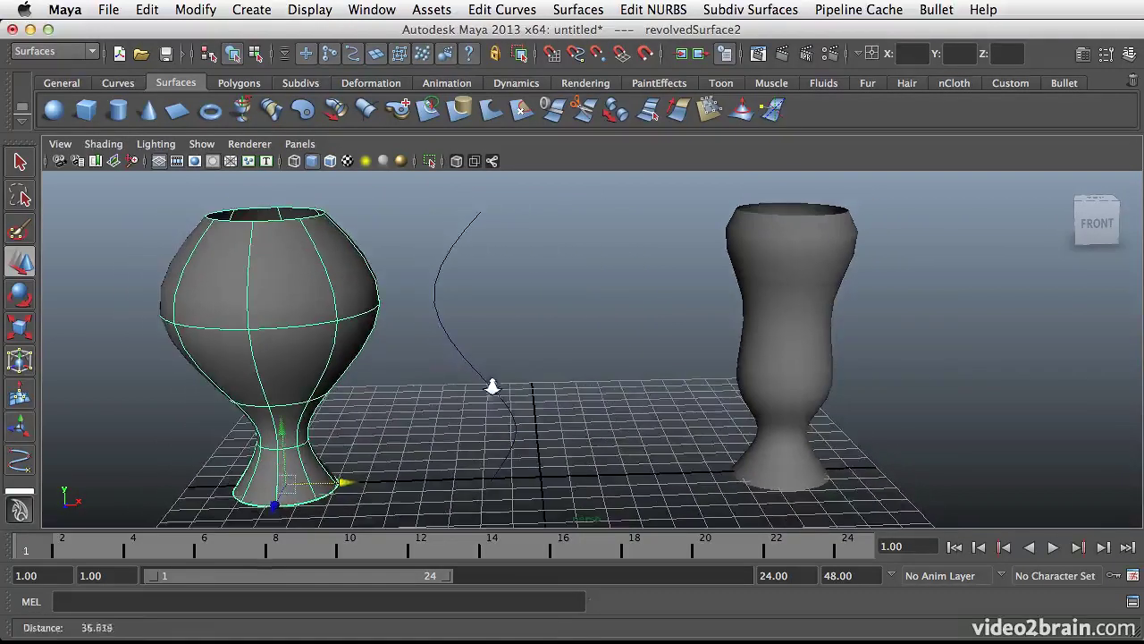
click(438, 293)
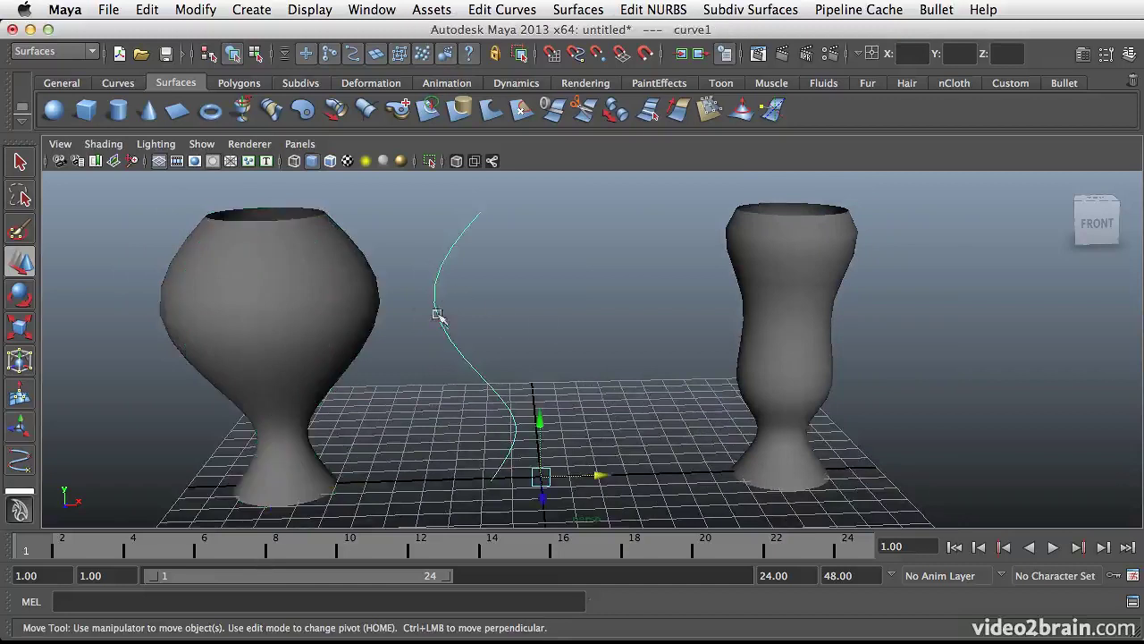
right_drag(438, 297, 438, 336)
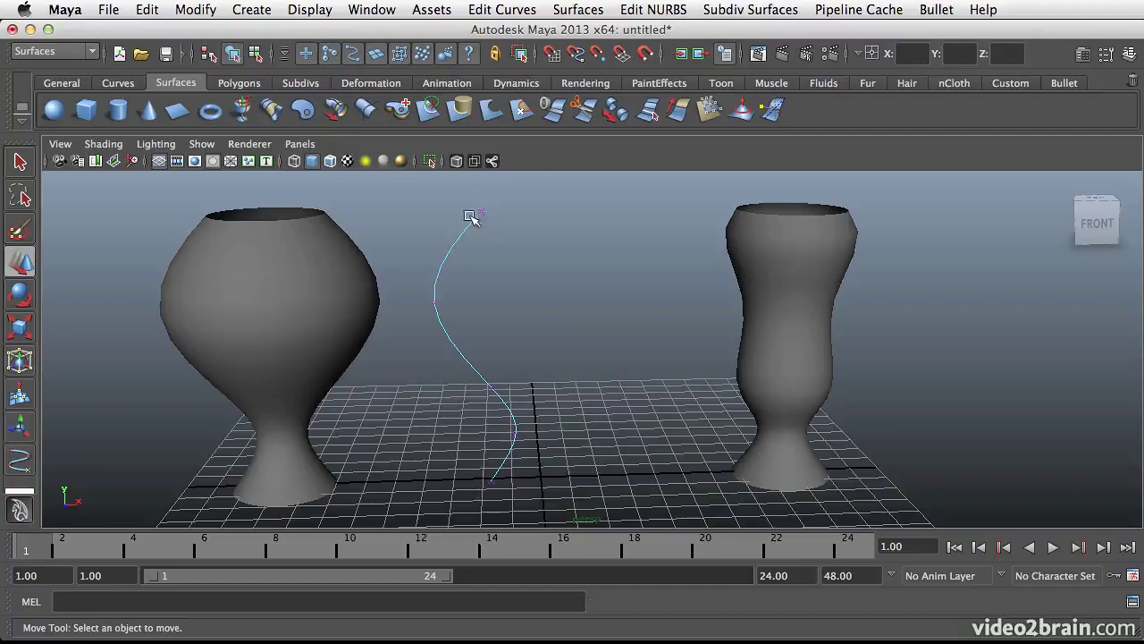
Step: Move the profile curve's top edit point outward and its belly edit point inward to reshape the round vase into a flared goblet
drag(519, 234, 469, 202)
drag(538, 213, 497, 218)
drag(493, 307, 547, 302)
click(491, 387)
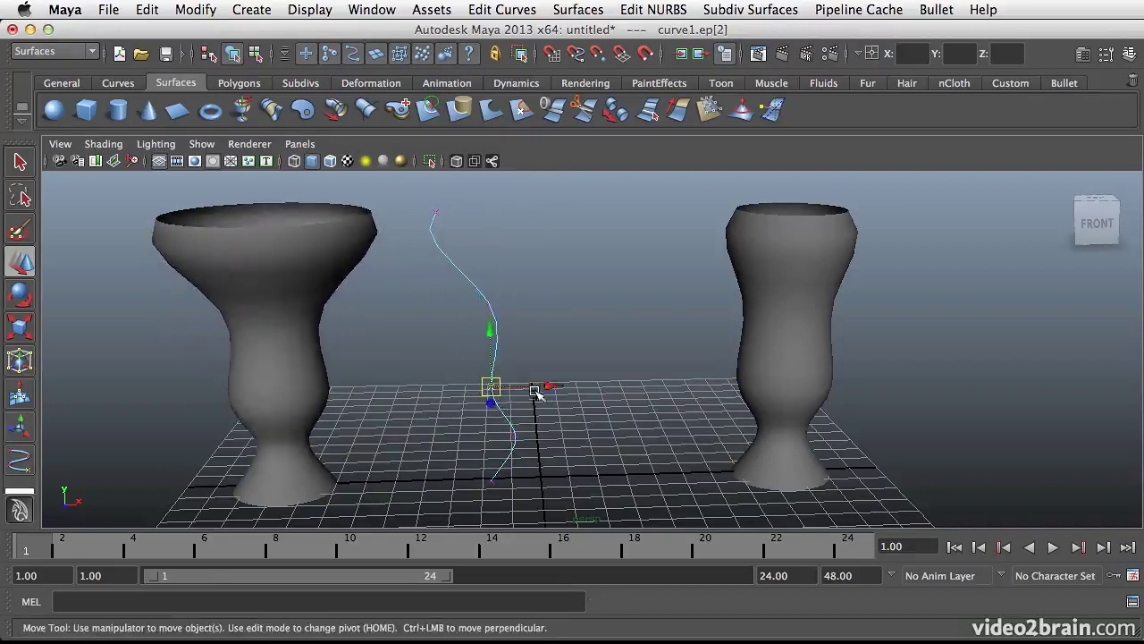
drag(556, 391, 556, 390)
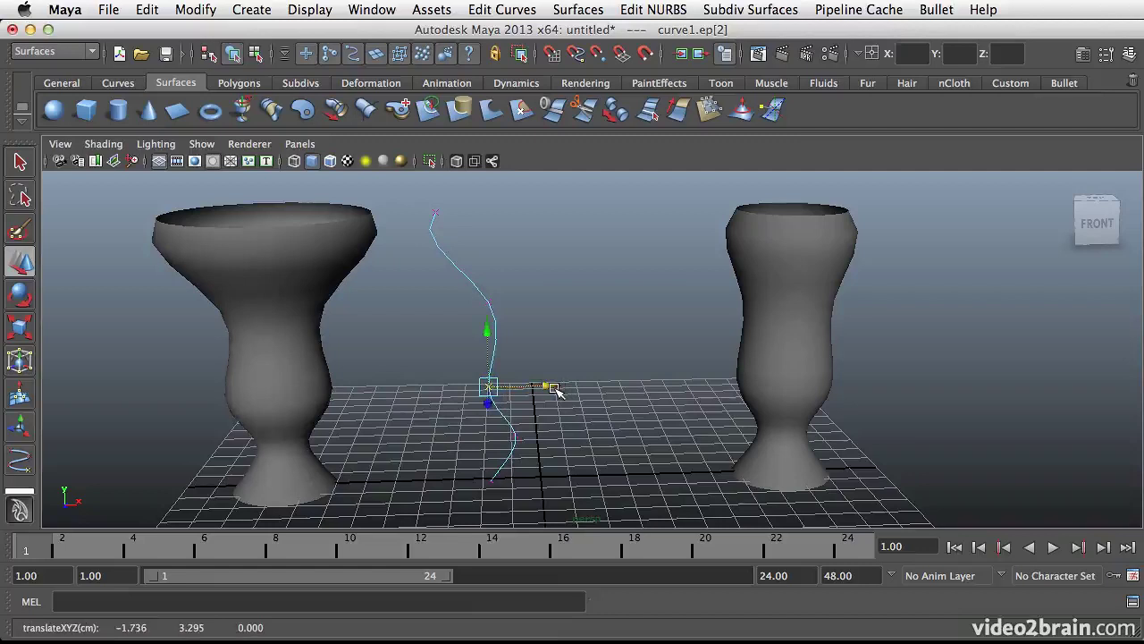
key(ctrl+z)
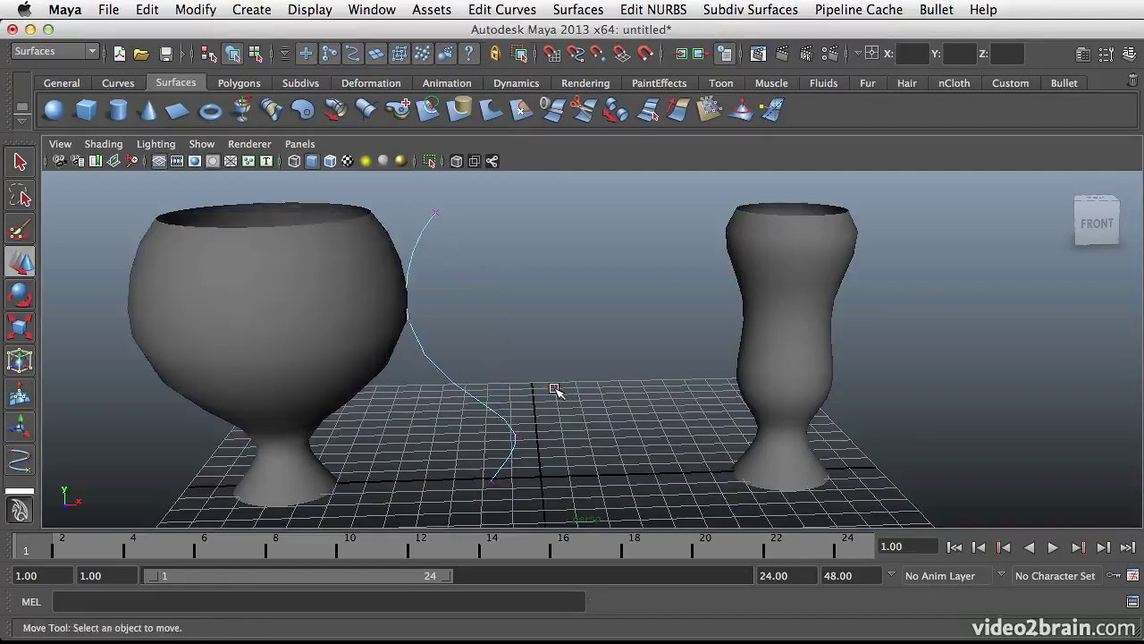
alt+drag(588, 316, 479, 308)
click(438, 302)
Step: Delete the goblet-shaped vase's construction history
key(q)
click(348, 288)
click(146, 9)
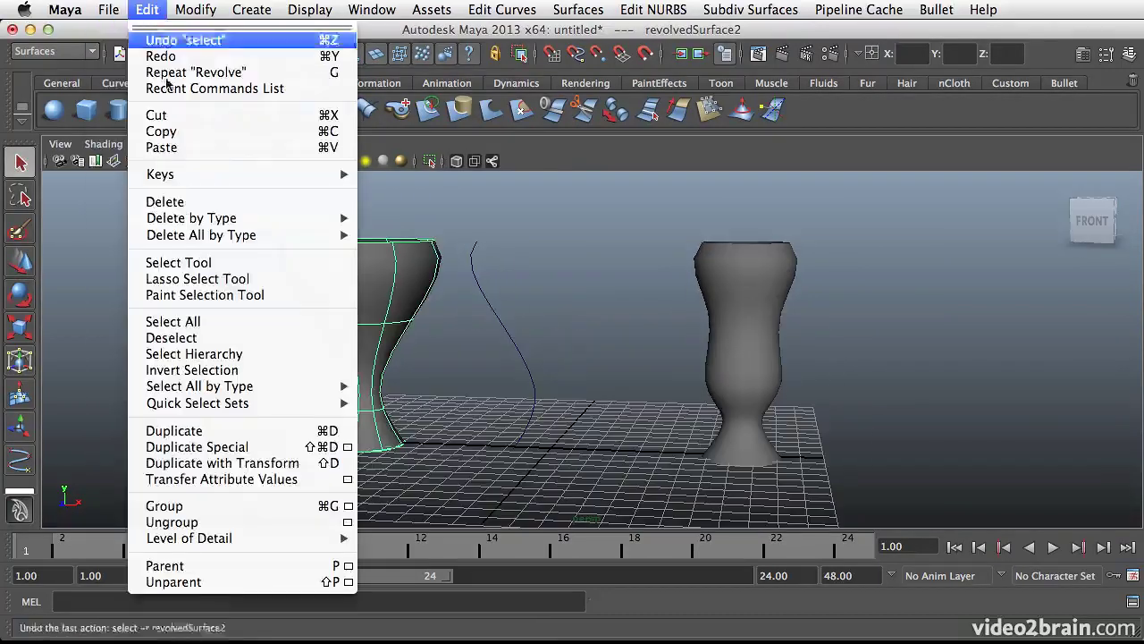
mouse_move(223, 218)
click(366, 247)
alt+drag(533, 312, 536, 327)
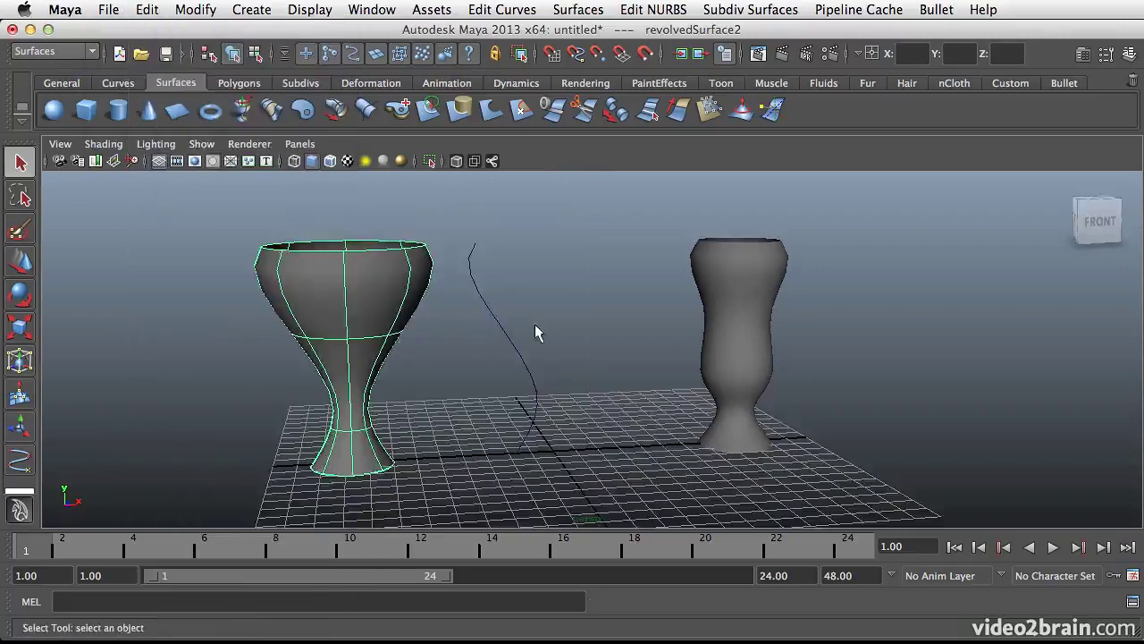
Step: Duplicate the profile curve and move the copy backward along Z to about -4.31 cm
click(528, 375)
alt+drag(528, 375, 569, 384)
alt+drag(613, 336, 525, 357)
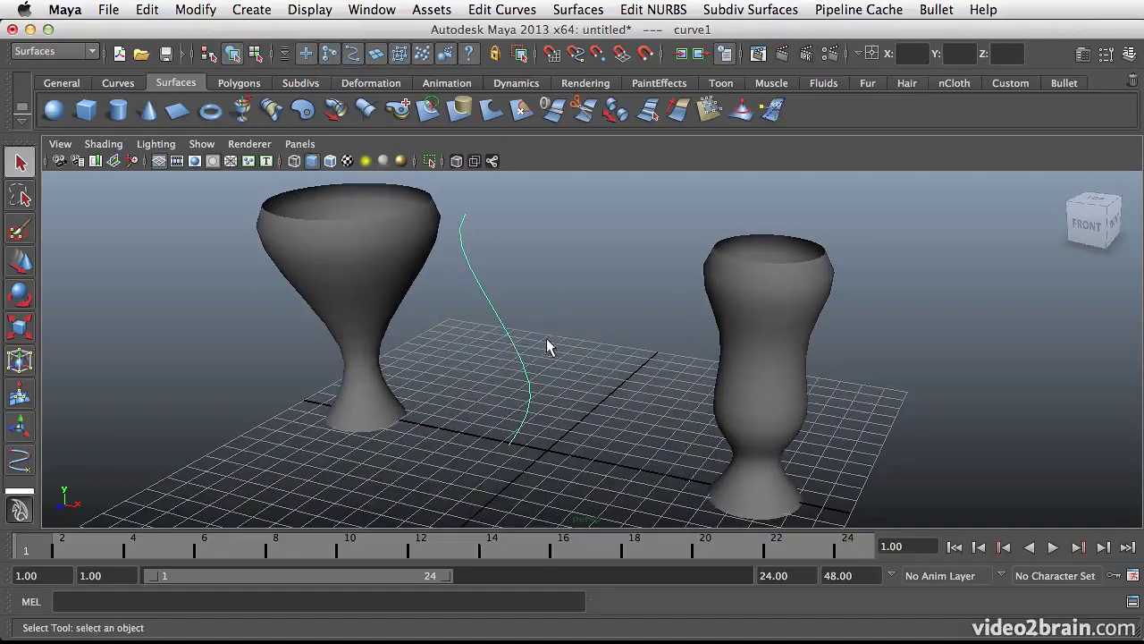
alt+drag(550, 349, 545, 382)
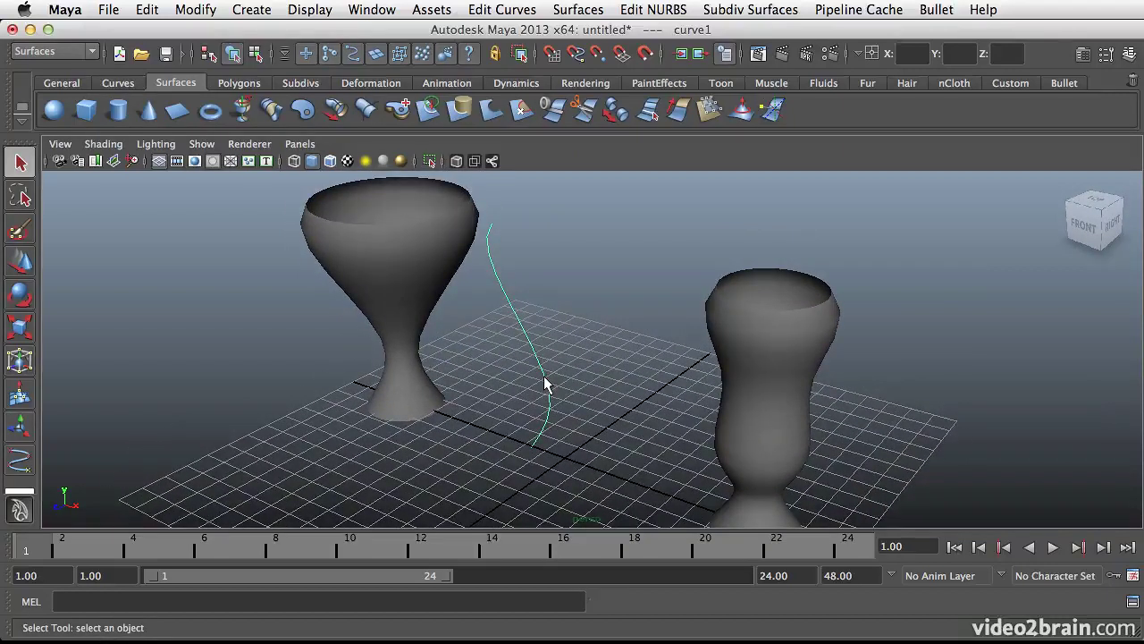
key(w)
alt+drag(550, 371, 599, 442)
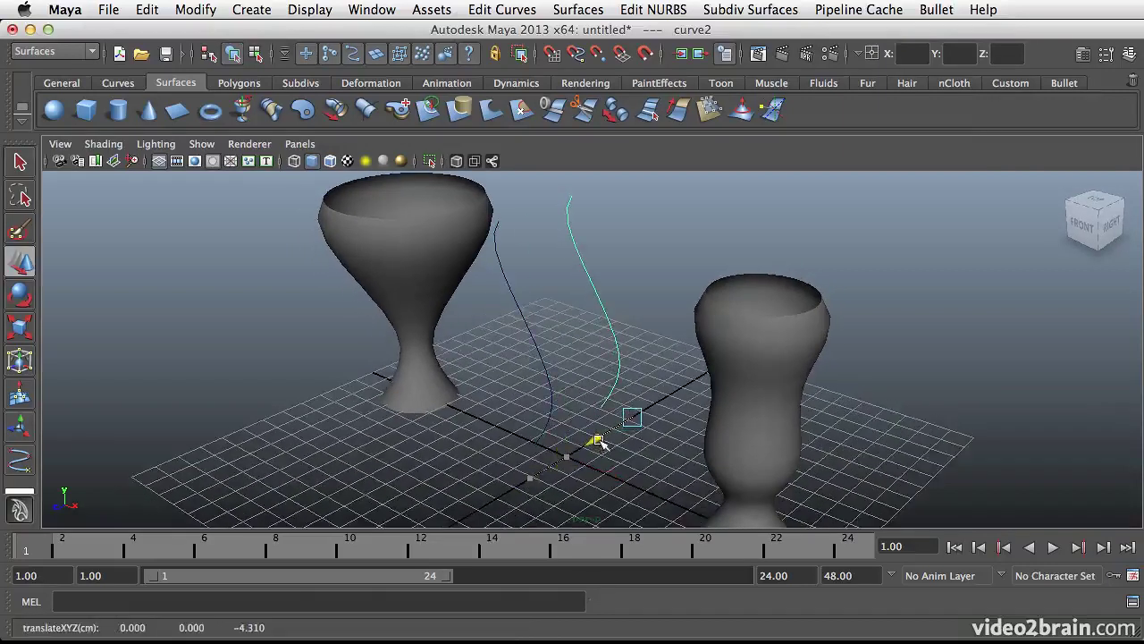
Step: Duplicate the original profile curve again, move the copy forward along Z, and shift the original slightly along X
click(547, 377)
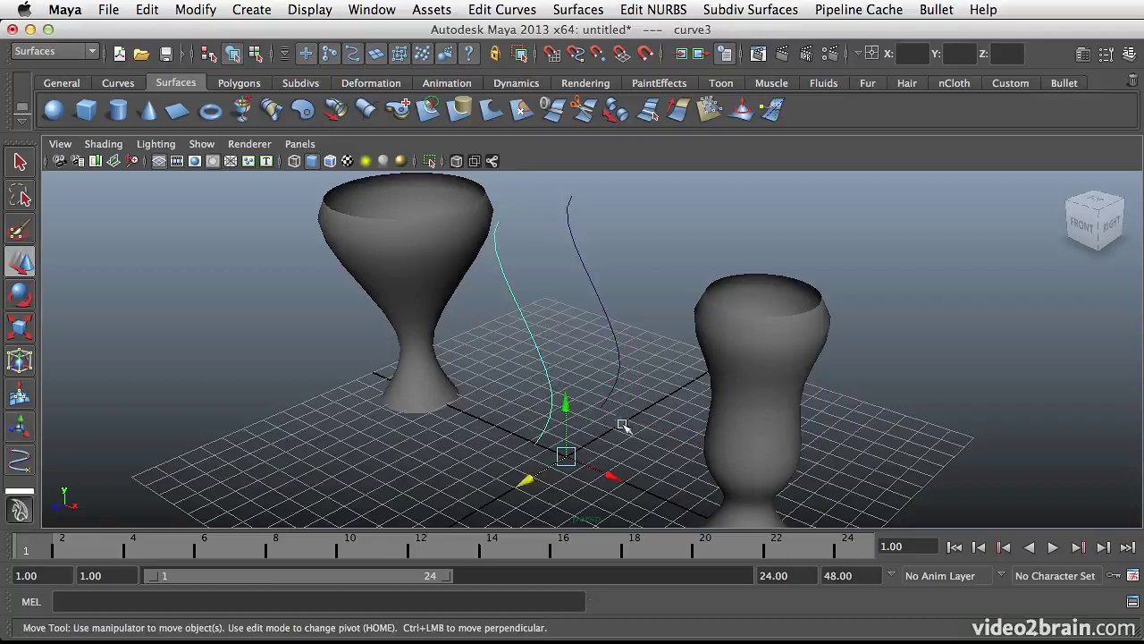
drag(521, 487, 554, 405)
click(556, 403)
drag(613, 468, 540, 377)
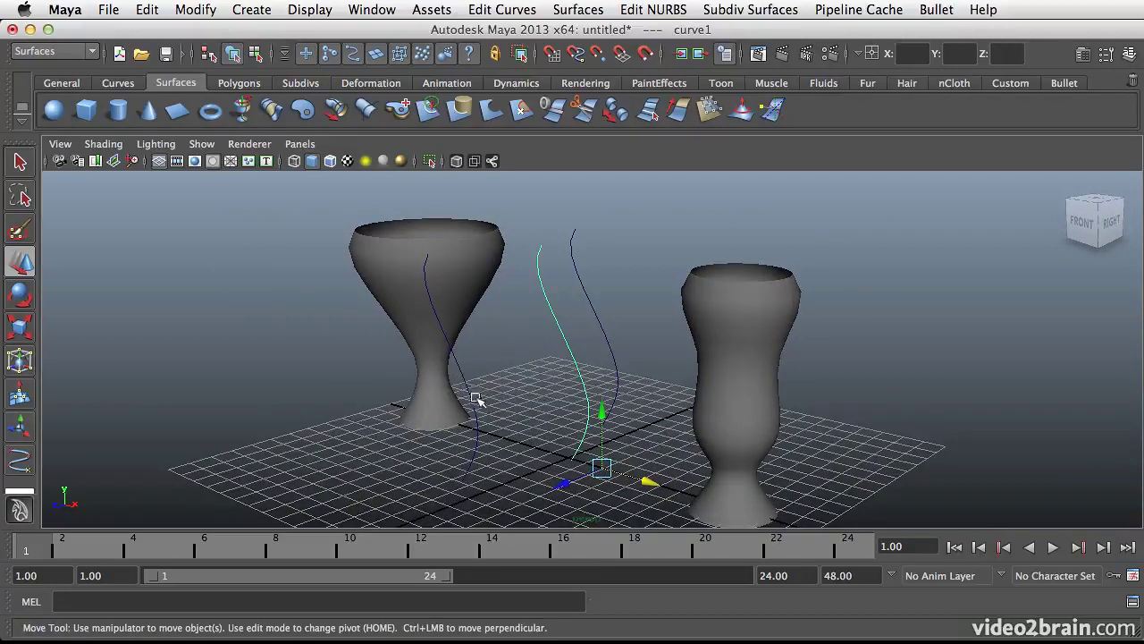
click(533, 385)
alt+drag(536, 396, 552, 390)
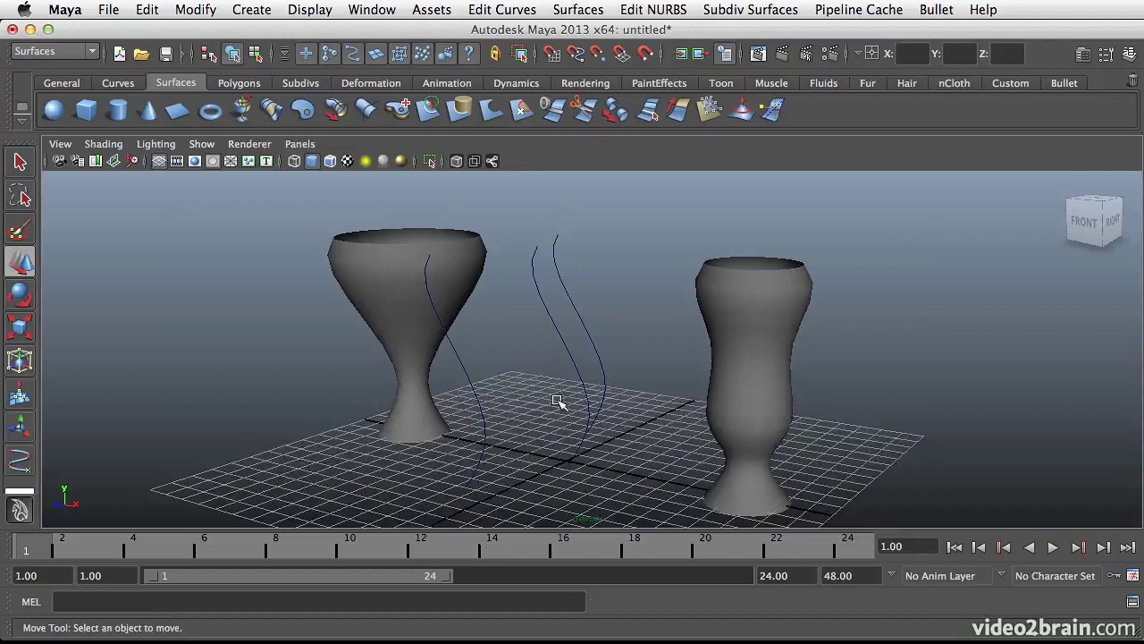
Step: Select the three profile curves in order from front to back and loft a surface through them
click(482, 417)
click(579, 372)
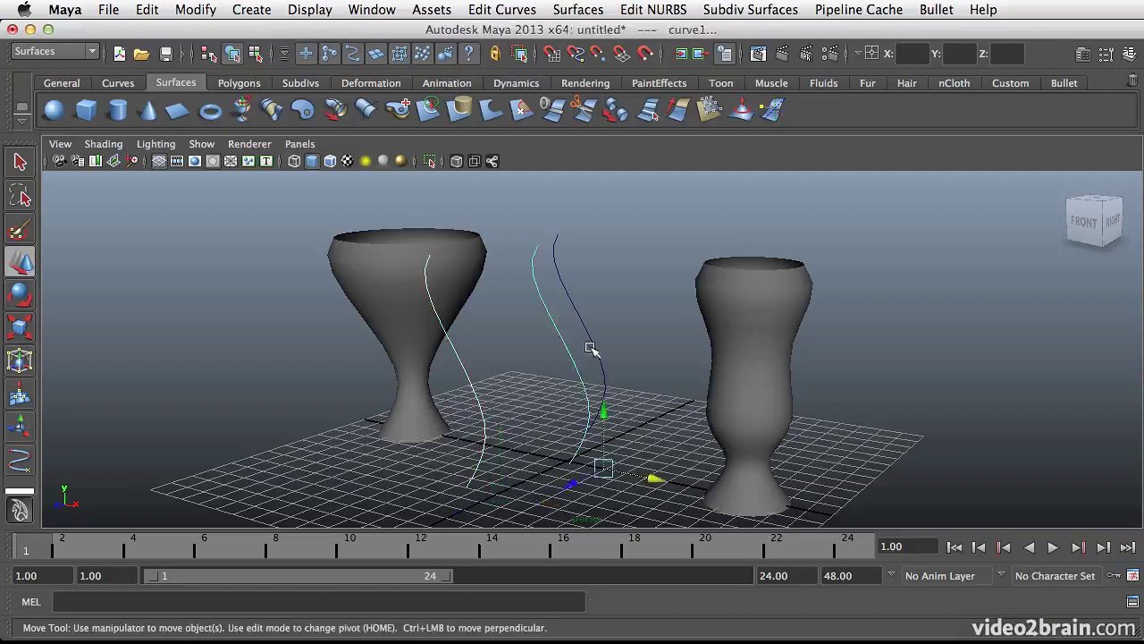
alt+drag(591, 347, 581, 377)
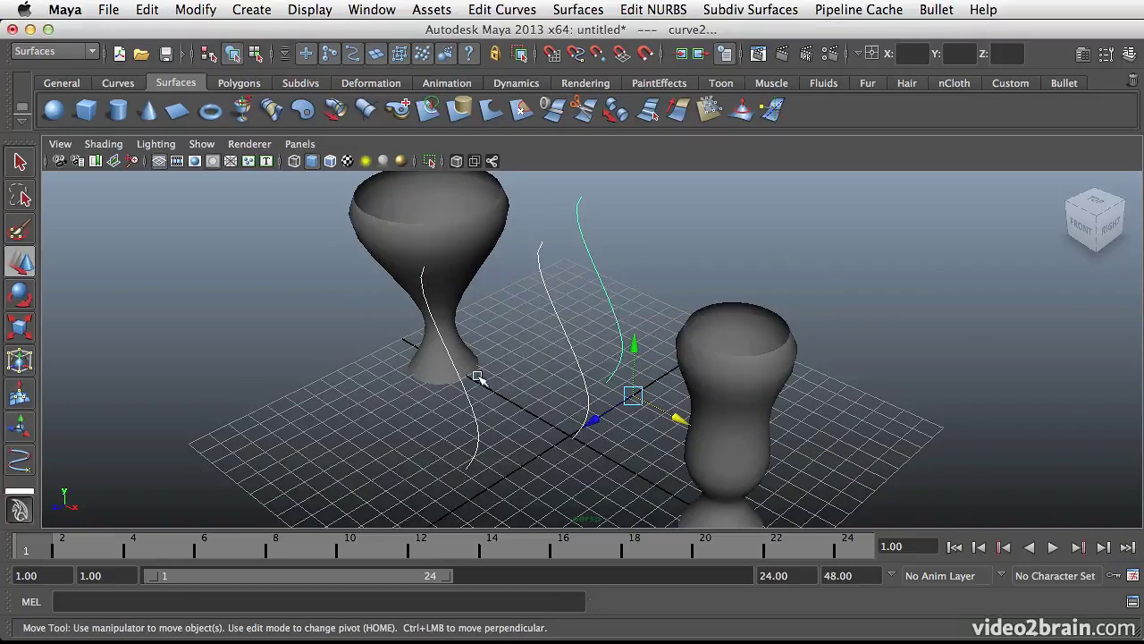
alt+drag(546, 369, 500, 407)
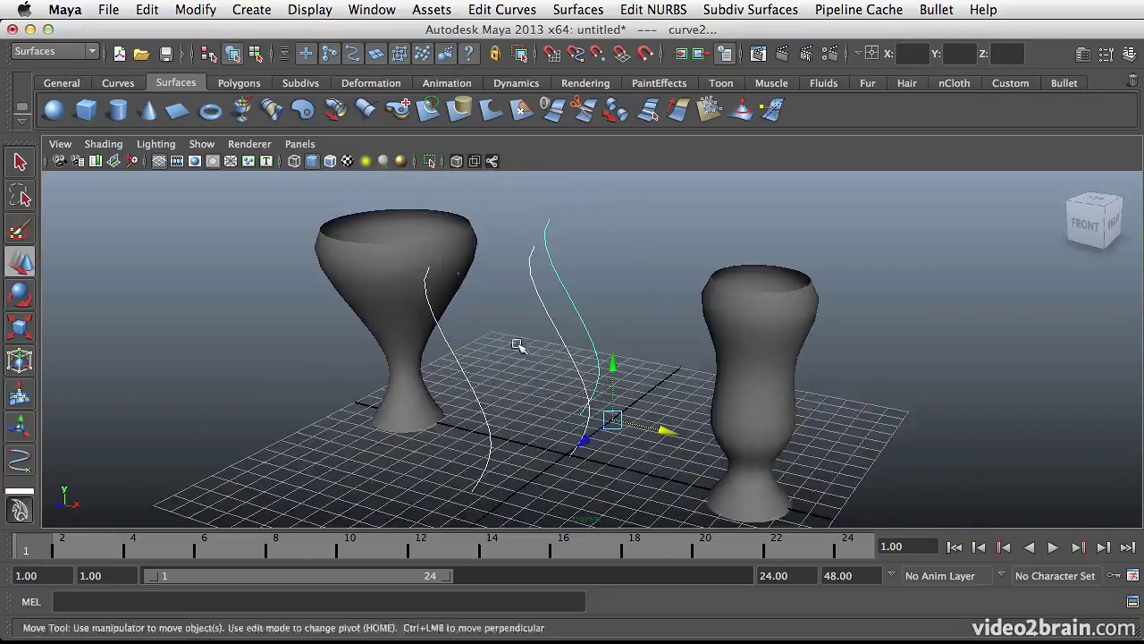
click(277, 114)
alt+drag(483, 335, 643, 340)
Step: Open the loft's attributes and set Section Spans to 2
click(1083, 53)
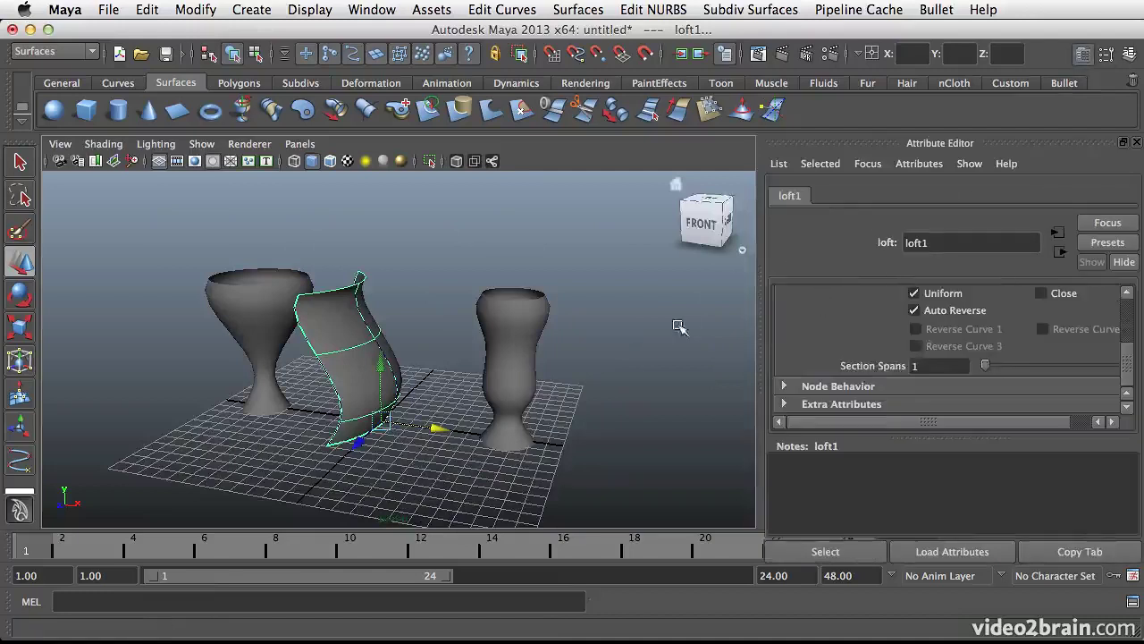
alt+drag(469, 383, 437, 388)
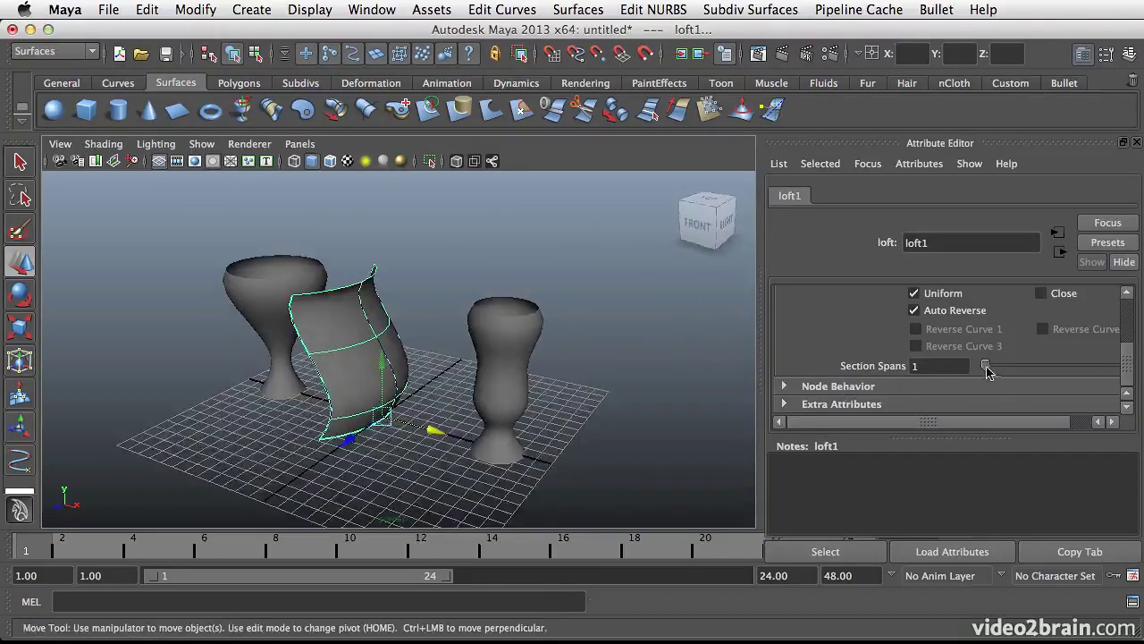
mouse_move(990, 365)
mouse_down()
mouse_move(1048, 373)
mouse_move(1005, 373)
mouse_up()
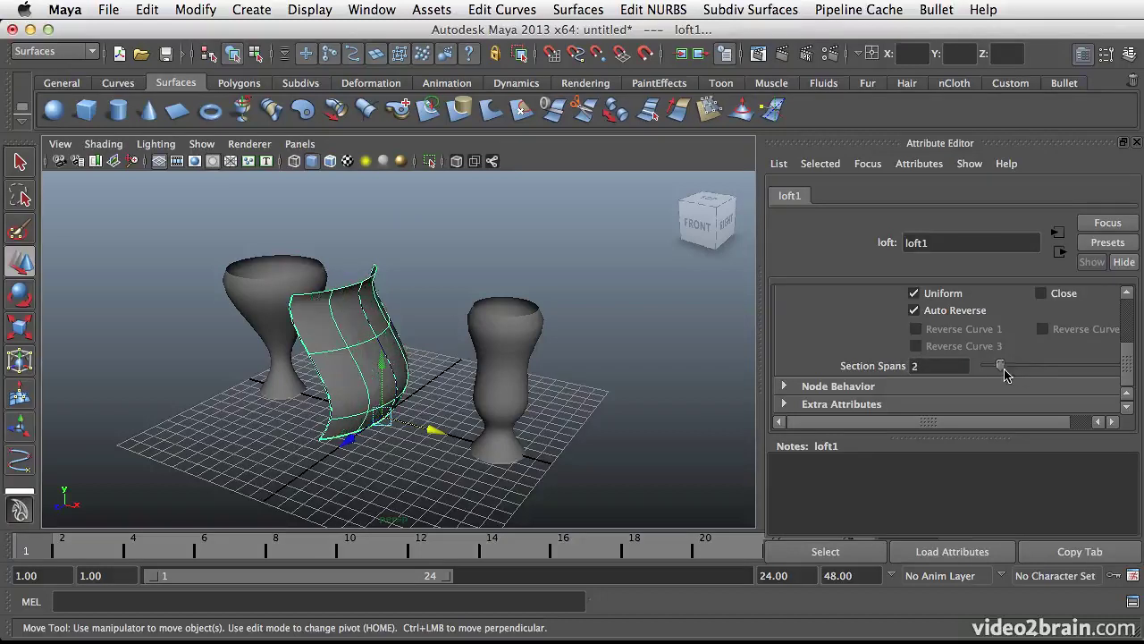
alt+drag(416, 354, 439, 379)
Step: Move the middle profile curve farther along X to bend the loft, and move the lofted surface along X away from its curves
click(373, 333)
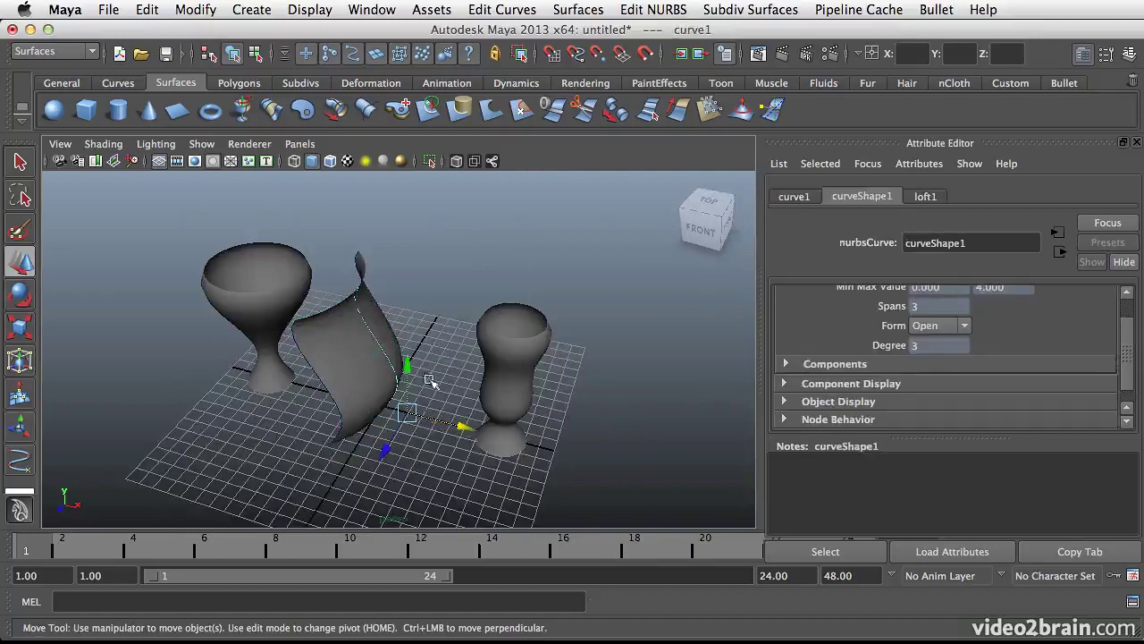
drag(461, 427, 465, 427)
alt+drag(396, 365, 406, 366)
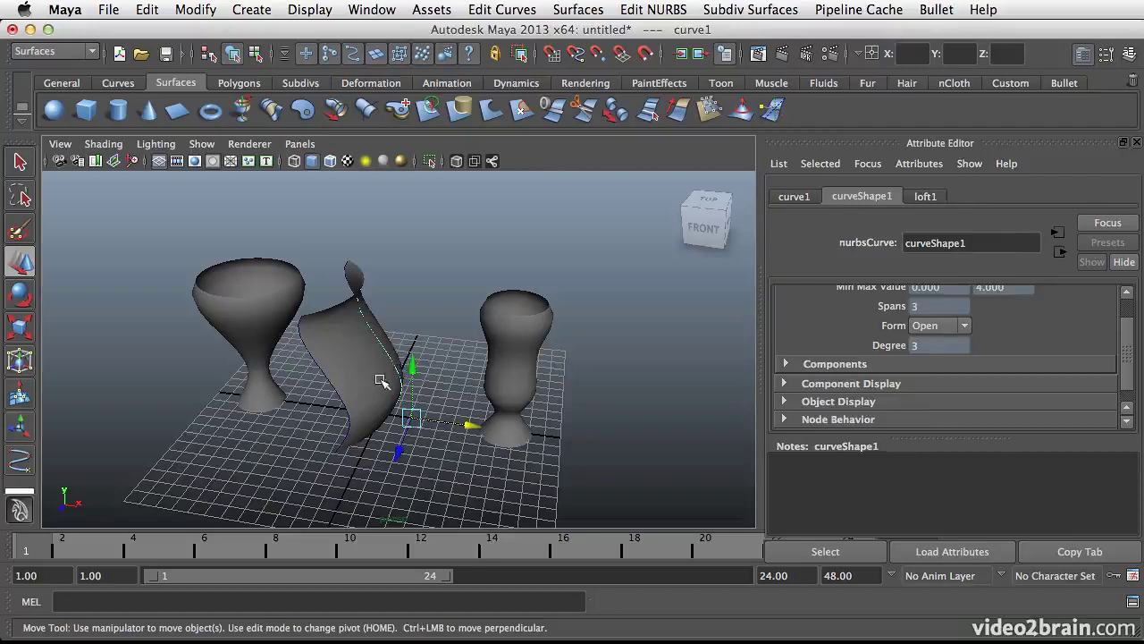
click(380, 380)
drag(438, 420, 413, 400)
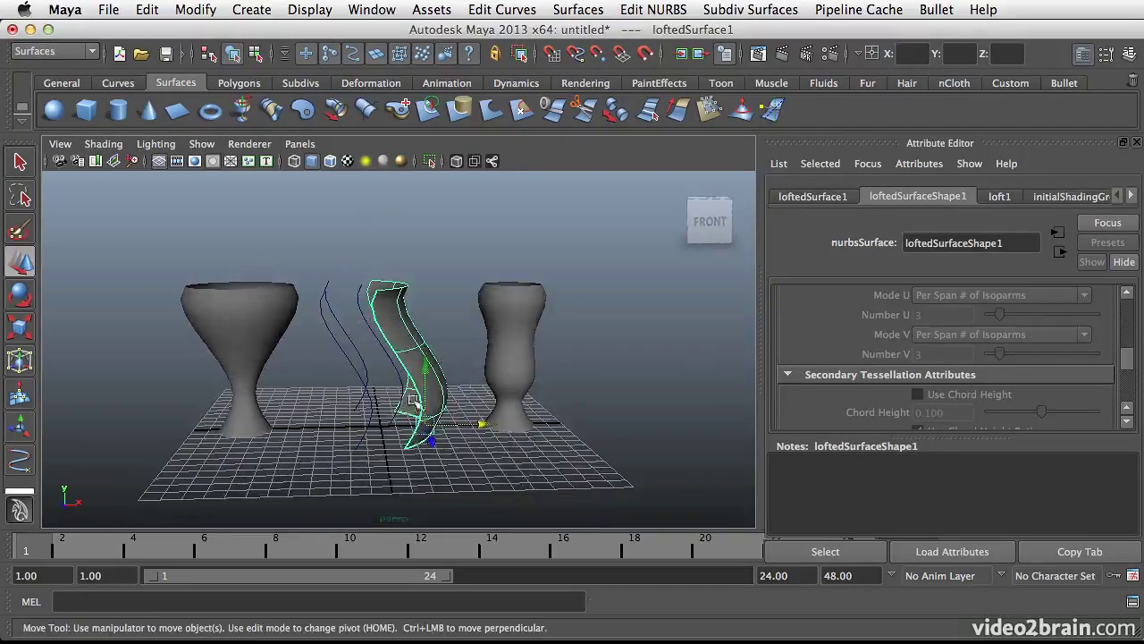
Step: Move the middle curve's lower edit points outward along X to bulge the lofted surface through its history
click(399, 361)
right_click(400, 361)
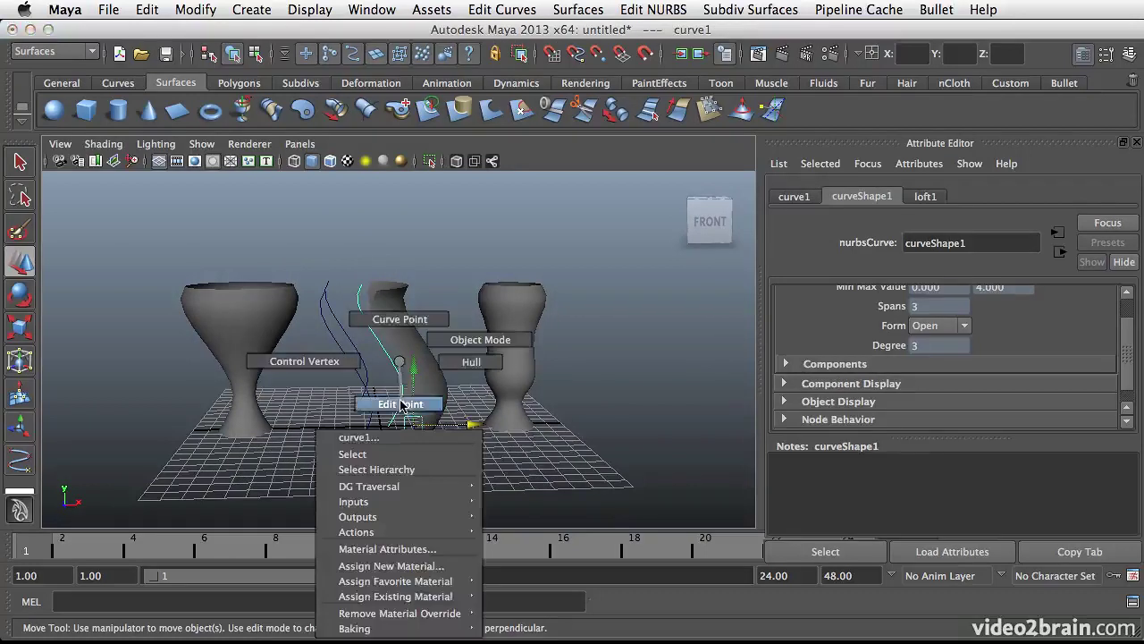
click(400, 404)
alt+drag(403, 378, 354, 344)
click(376, 339)
drag(396, 341, 421, 342)
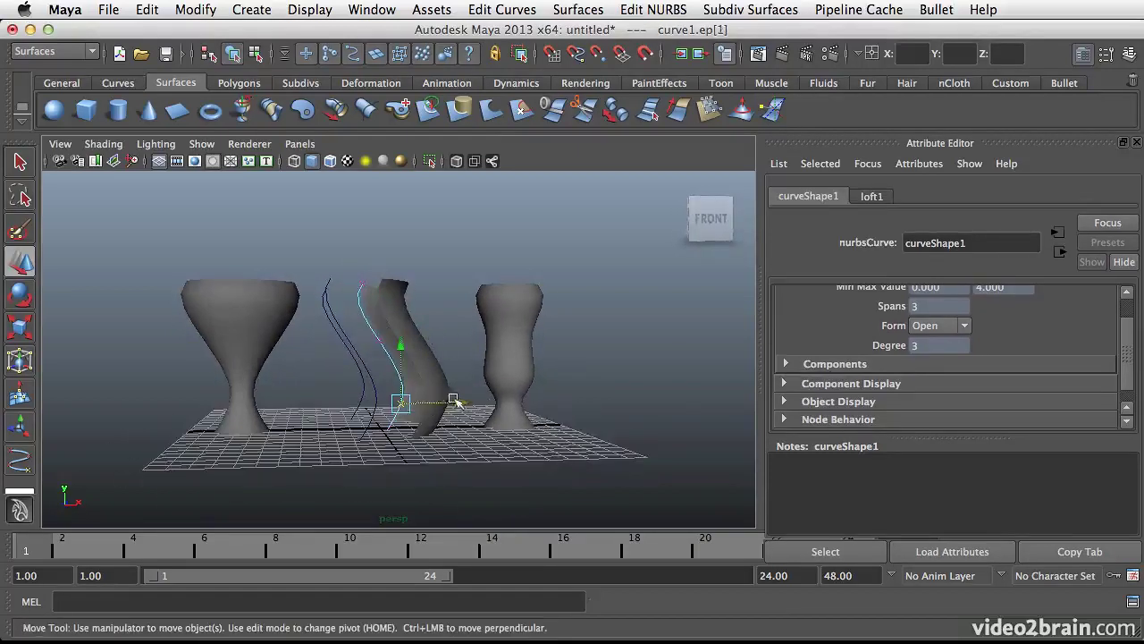
drag(455, 400, 474, 407)
click(378, 341)
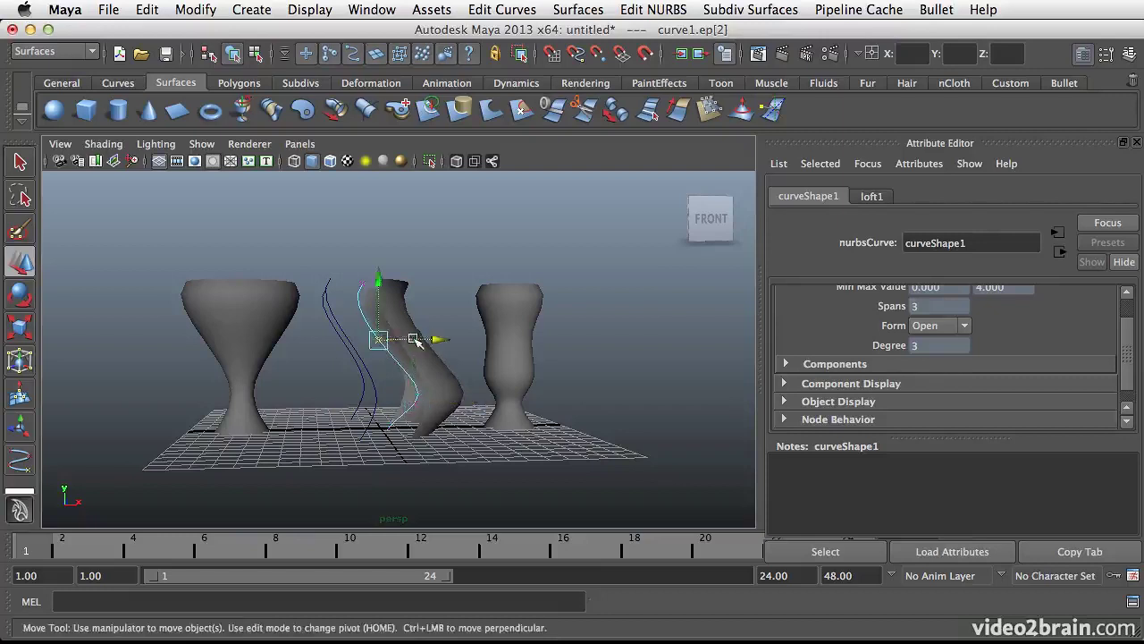
alt+drag(394, 338, 436, 403)
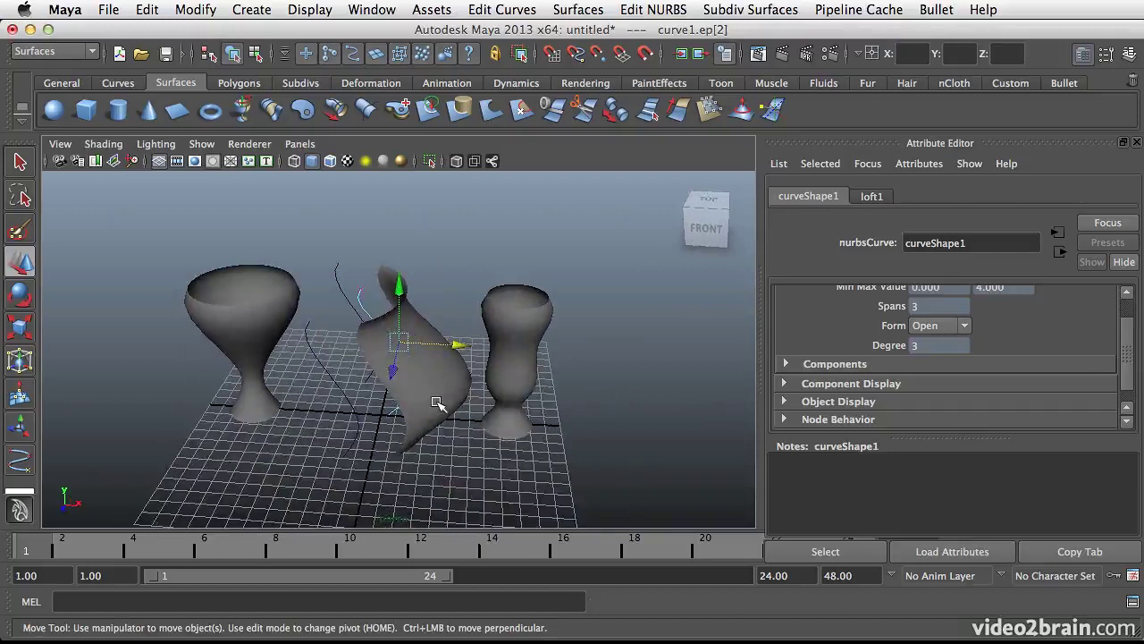